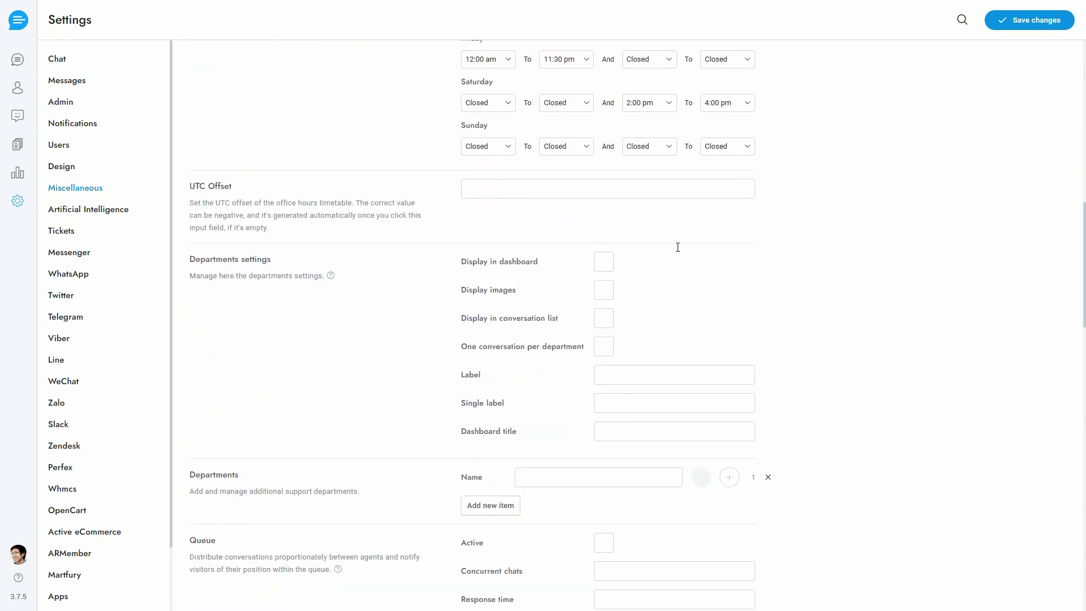
Name the first entry in the Departments settings Sales and give it a red colour
{"action": "left_click", "coordinate": [552, 361]}
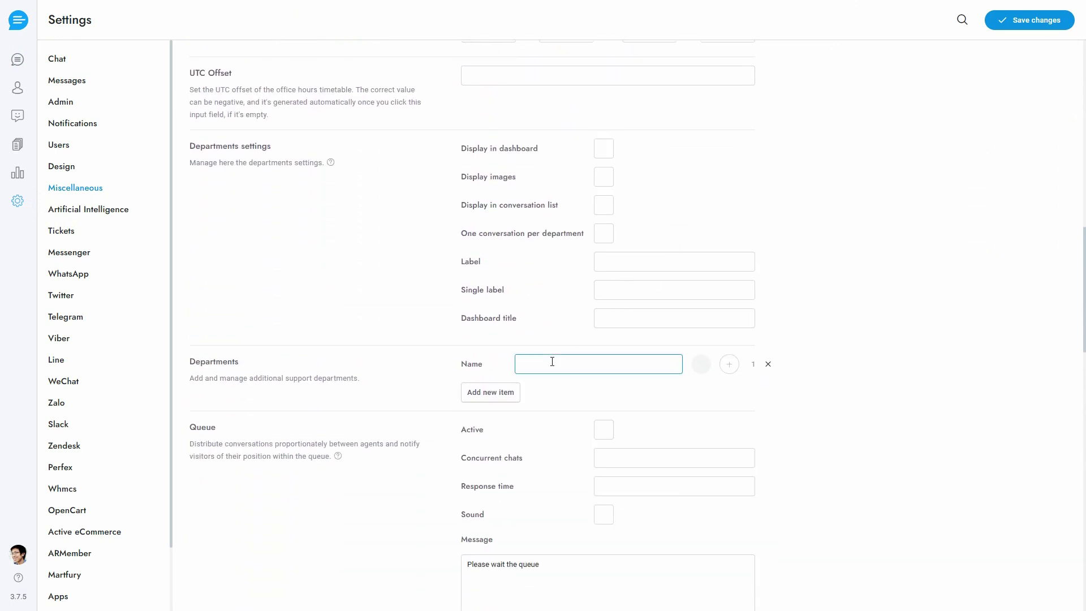
{"action": "left_click", "coordinate": [708, 369]}
{"action": "left_click", "coordinate": [701, 421]}
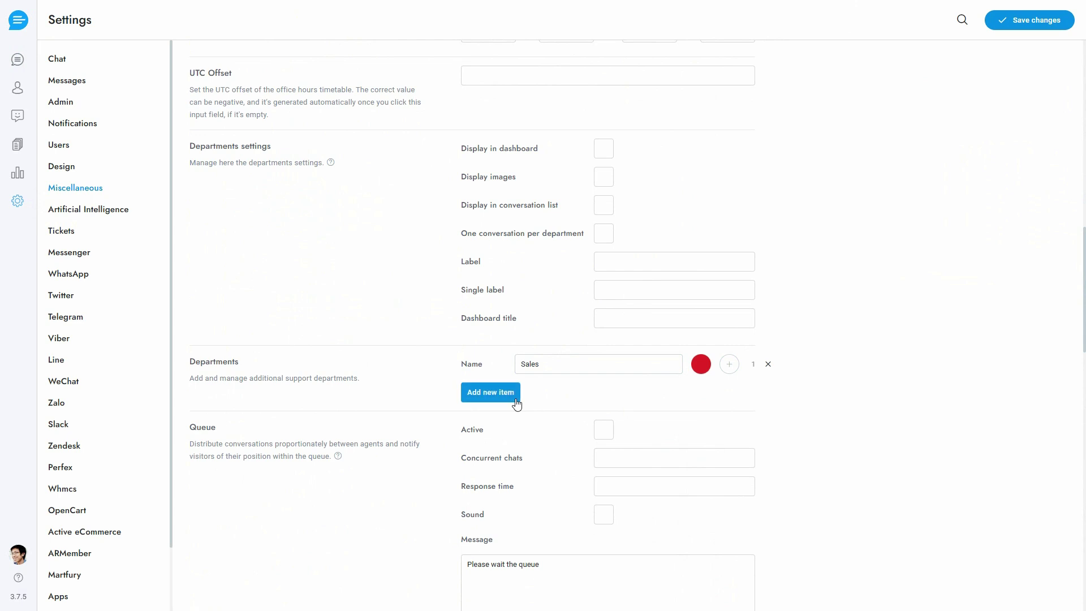
Add a second department named Billing with a green colour, and save and reload the settings
{"action": "left_click", "coordinate": [512, 399]}
{"action": "left_click", "coordinate": [533, 395]}
{"action": "type", "text": "Bil"}
{"action": "left_click", "coordinate": [704, 394]}
{"action": "left_click", "coordinate": [699, 493]}
{"action": "left_click", "coordinate": [1028, 23]}
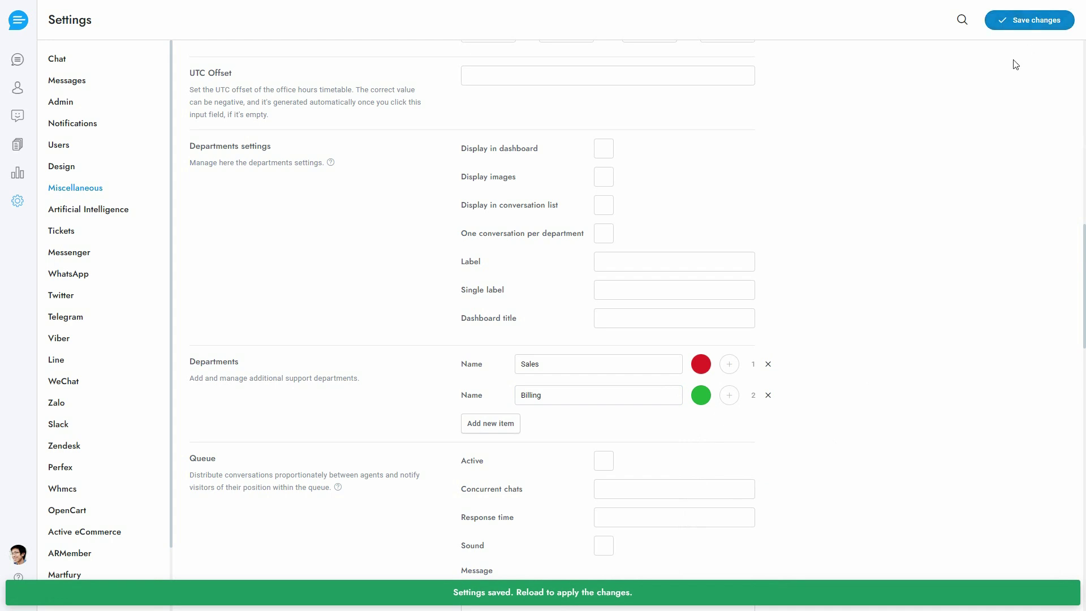
{"action": "key", "text": "F5"}
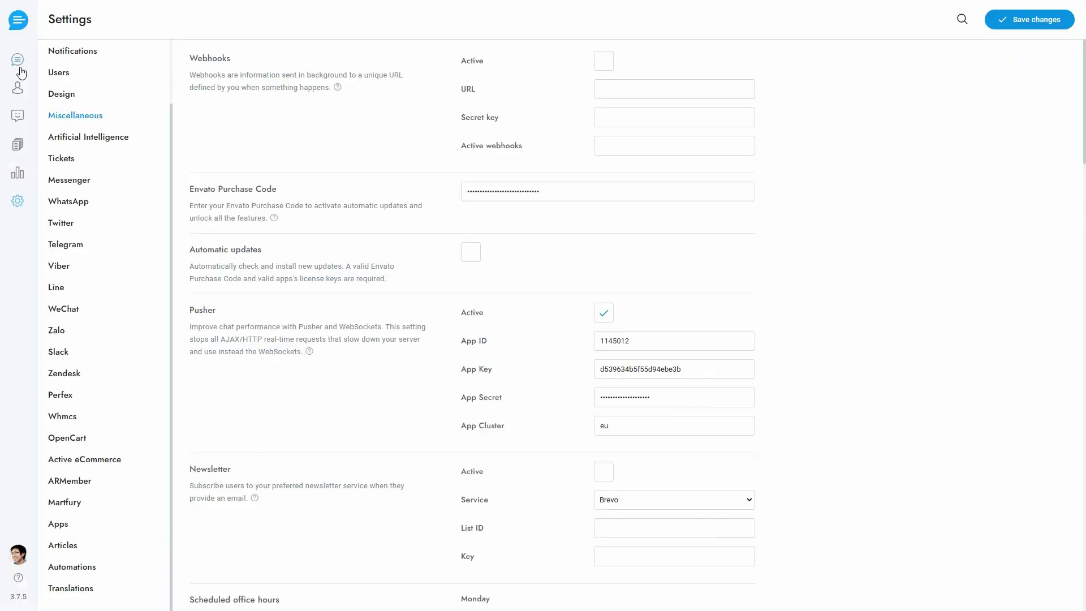
Assign the conversation that mentions the billing department to the Billing department and confirm the change
{"action": "left_click", "coordinate": [19, 64]}
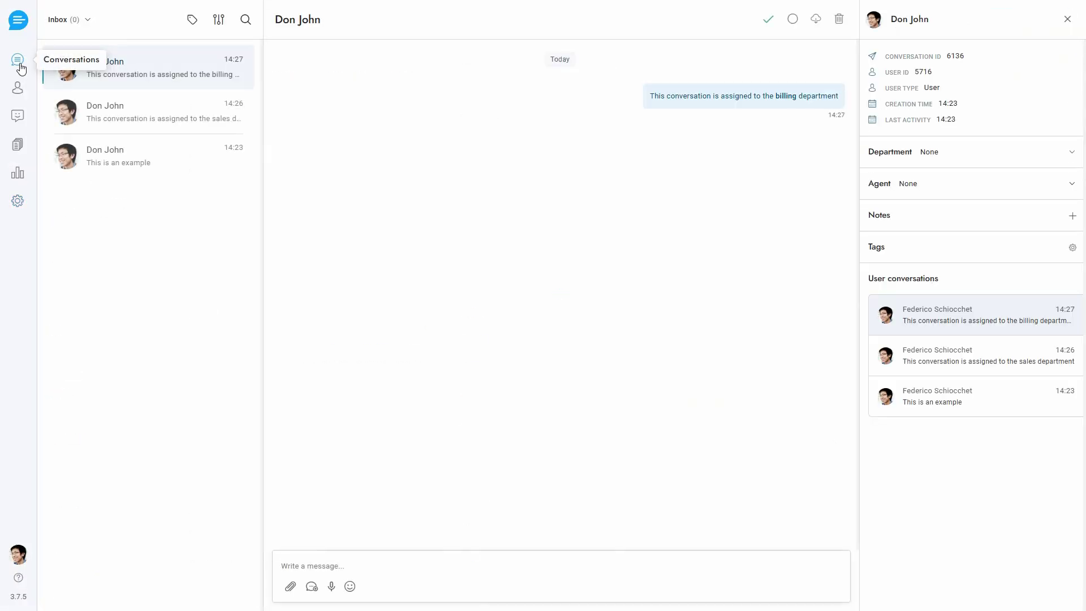
{"action": "left_click", "coordinate": [952, 159]}
{"action": "left_click", "coordinate": [953, 211]}
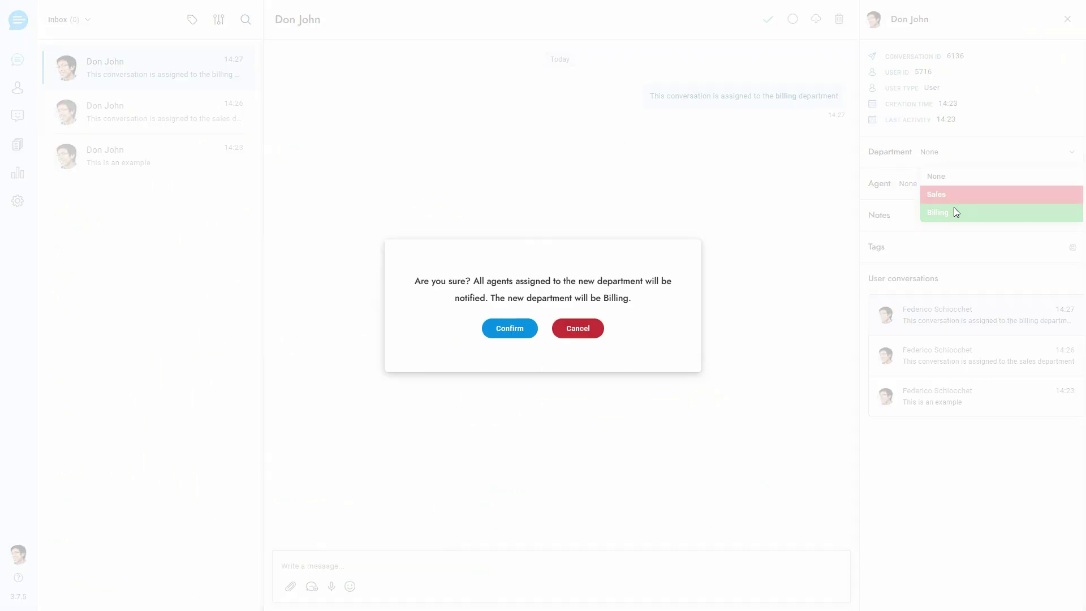
{"action": "left_click", "coordinate": [508, 329]}
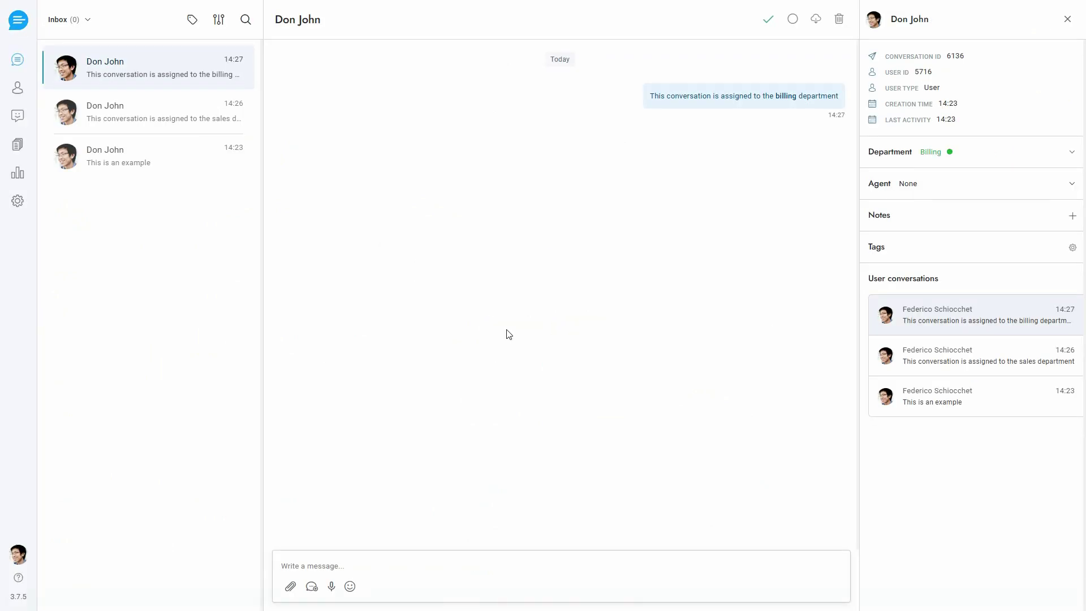
Assign the conversation that mentions the sales department to the Sales department and confirm the change
{"action": "left_click", "coordinate": [168, 110]}
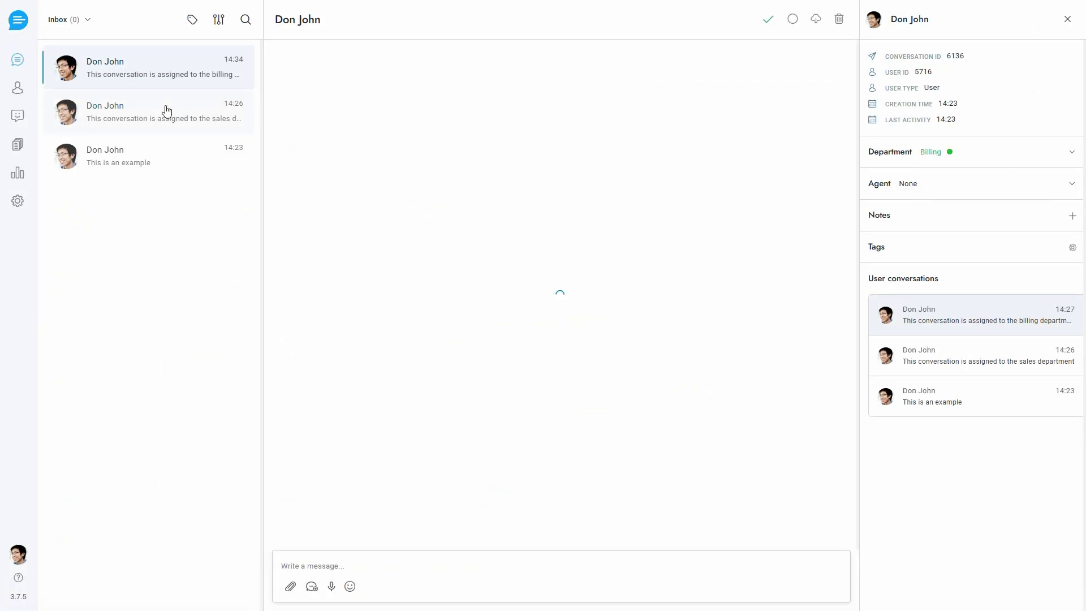
{"action": "left_click", "coordinate": [1003, 159]}
{"action": "left_click", "coordinate": [988, 195]}
{"action": "left_click", "coordinate": [511, 327]}
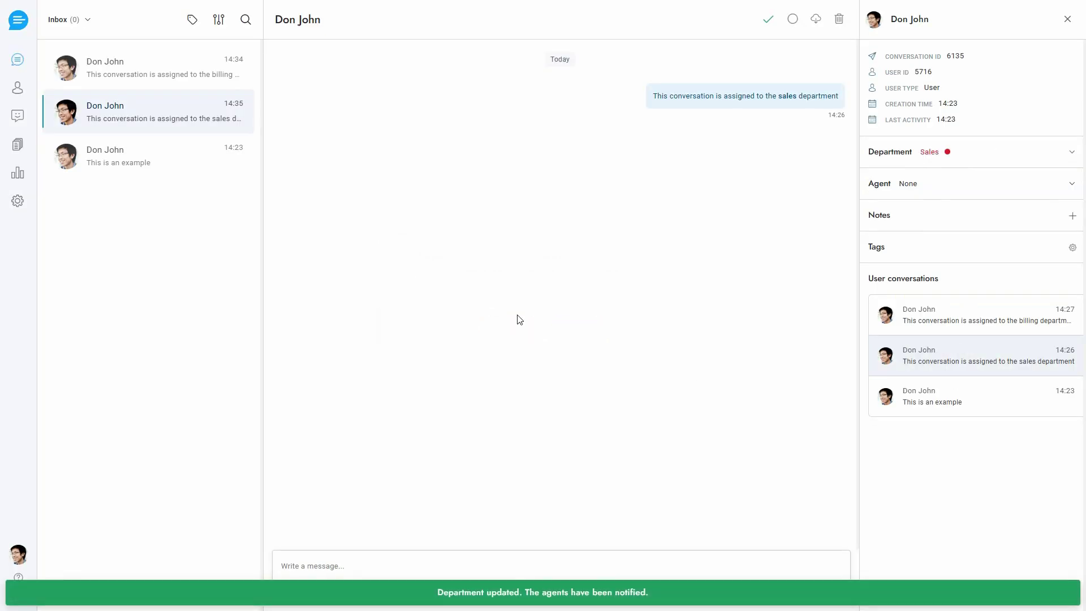
Reload the inbox and check the department colour markers on the sales and billing conversations
{"action": "key", "text": "F5"}
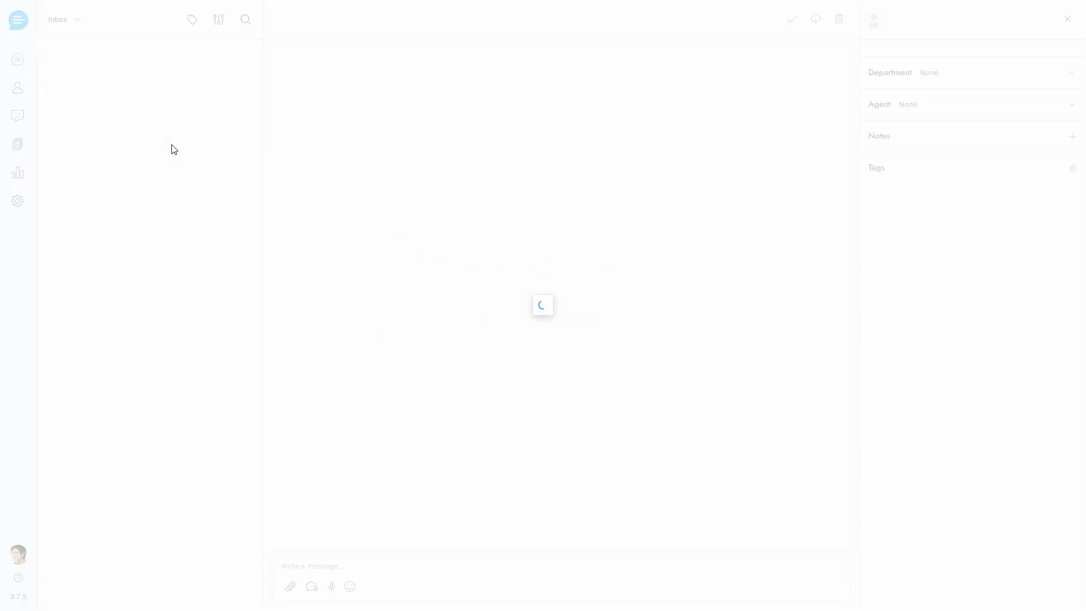
{"action": "left_click", "coordinate": [174, 148]}
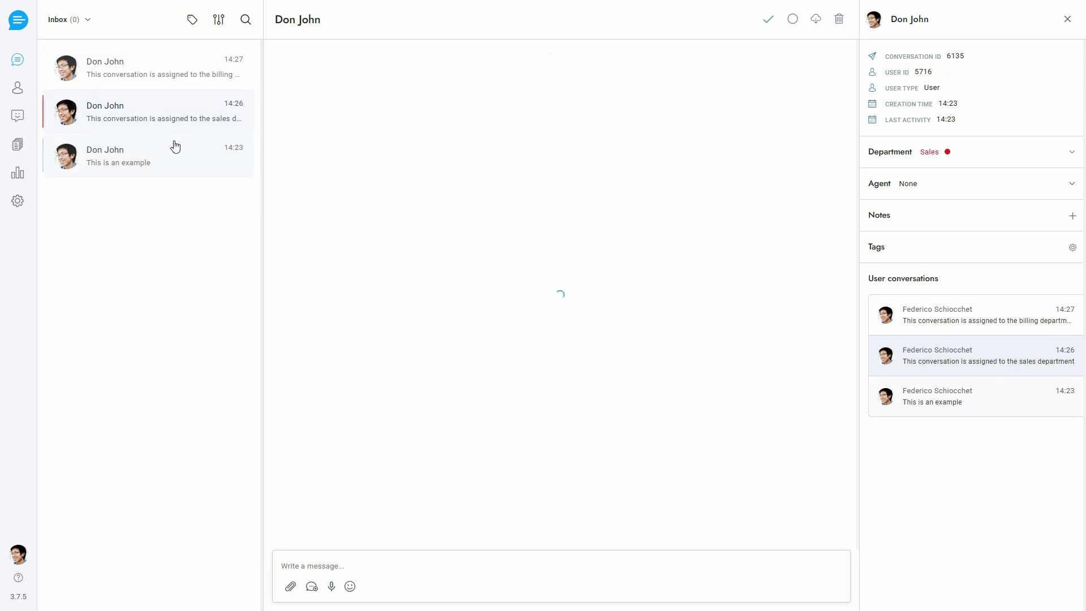
{"action": "left_click", "coordinate": [173, 109]}
{"action": "left_click", "coordinate": [181, 84]}
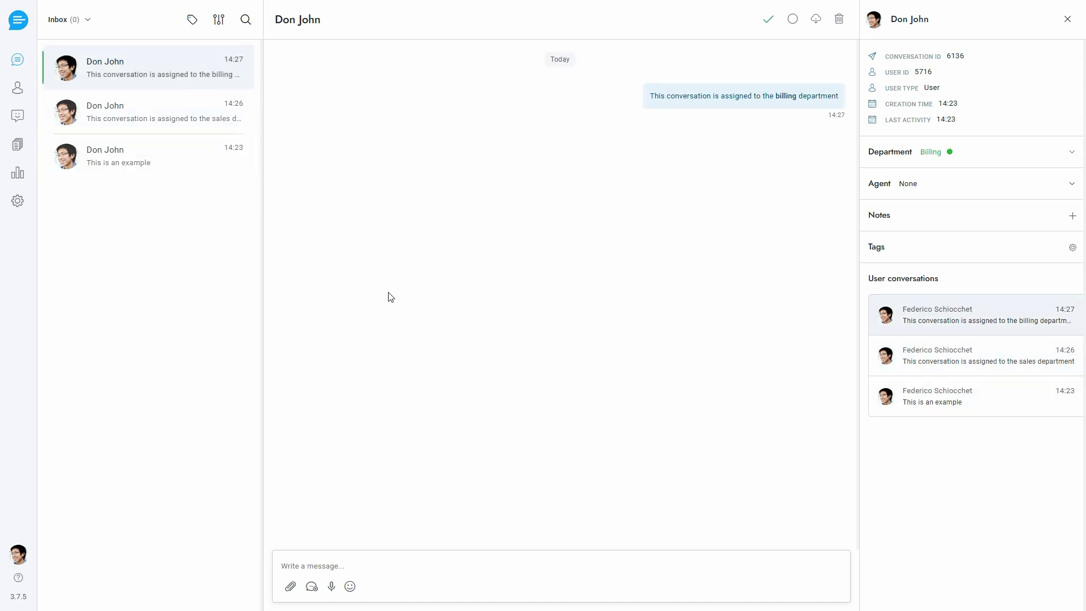
Assign the logged-in agent's own profile to the Sales department and save the profile
{"action": "left_click", "coordinate": [20, 554]}
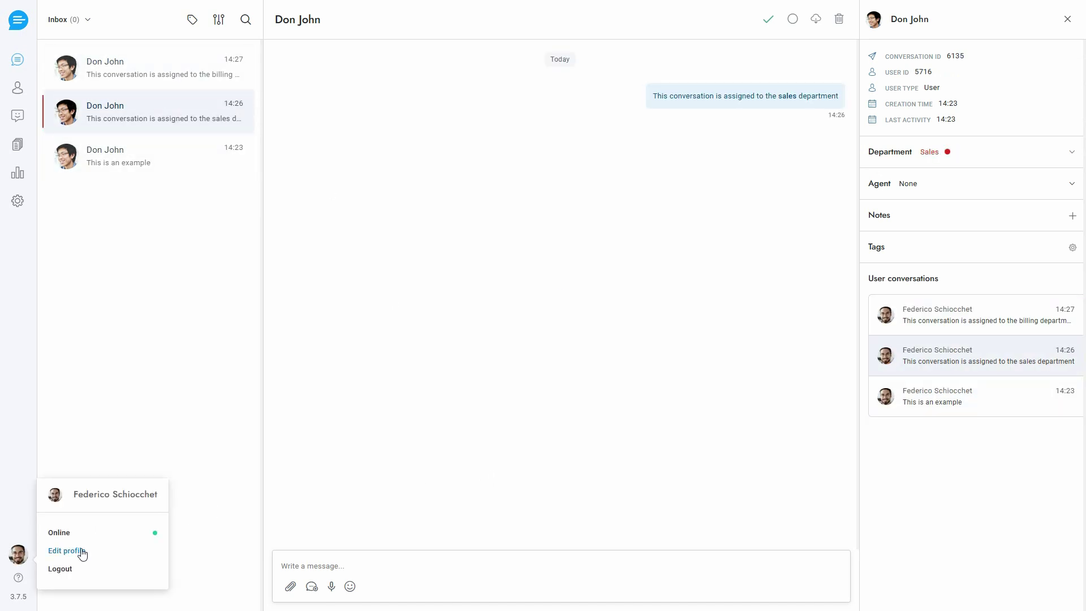
{"action": "left_click", "coordinate": [80, 551]}
{"action": "left_click", "coordinate": [452, 281]}
{"action": "left_click", "coordinate": [415, 315]}
{"action": "left_click", "coordinate": [738, 134]}
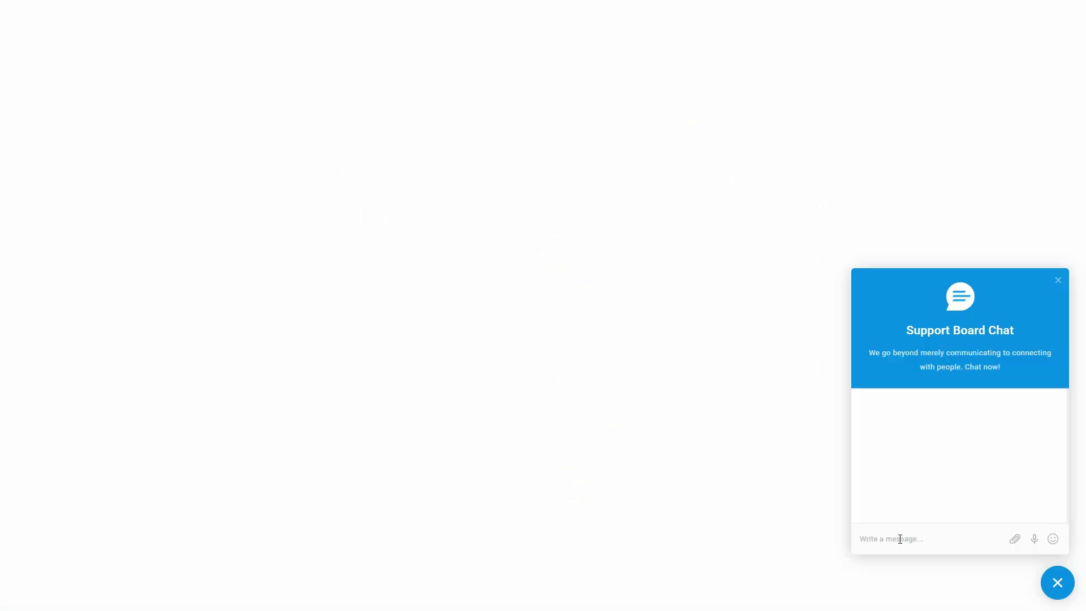
Send the message "Hi" from the visitor chat widget
{"action": "type", "text": "Hi"}
{"action": "key", "text": "Return"}
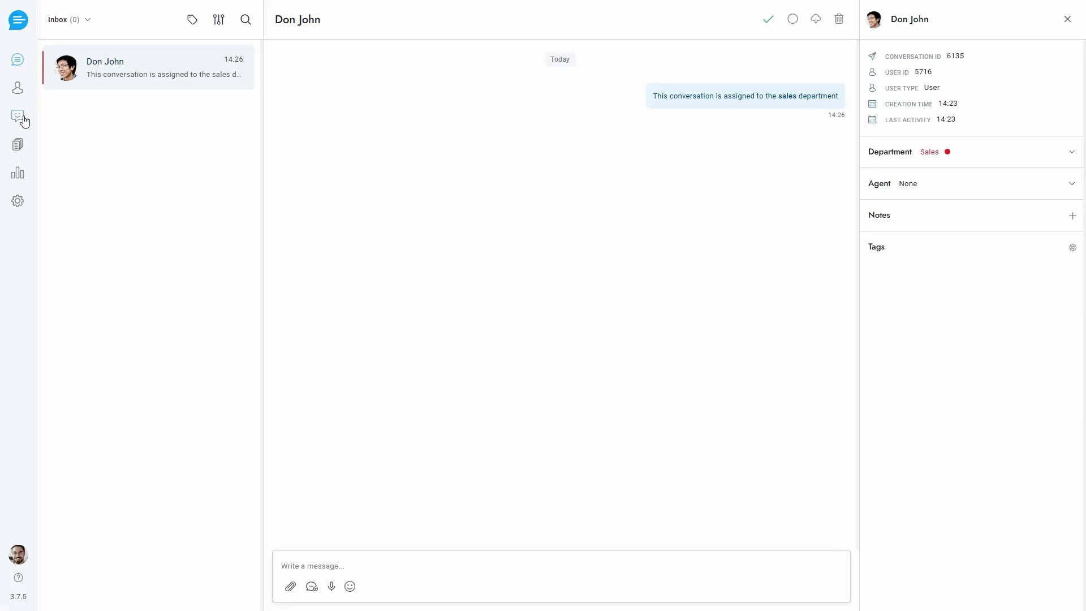
Create a chatbot Q&A with question "Assign this conversation to the sales department" and answer "The conversation is now assigned to the sales department"
{"action": "left_click", "coordinate": [19, 120]}
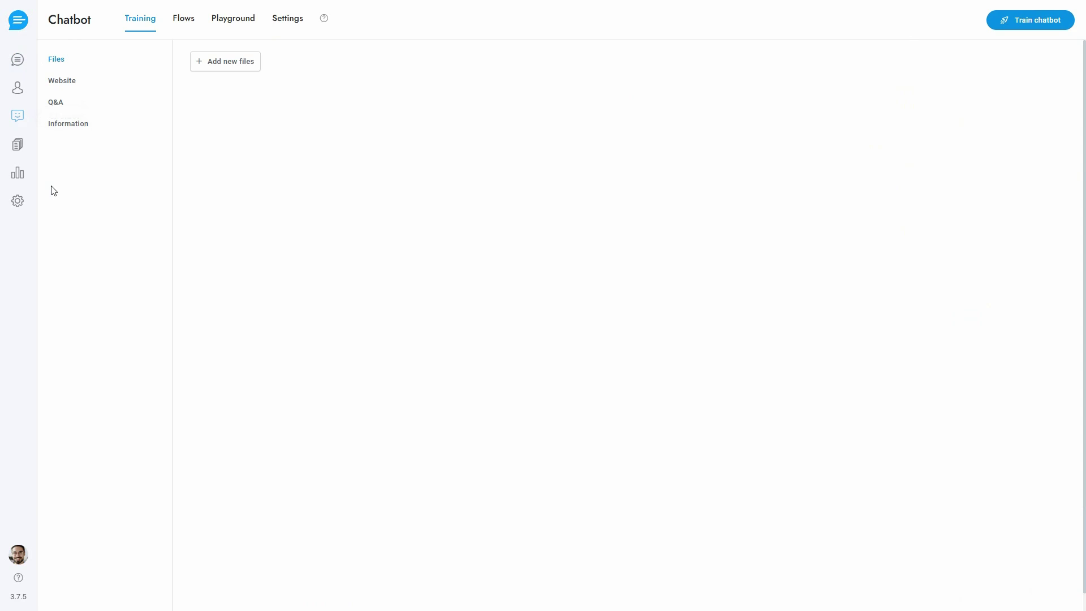
{"action": "left_click", "coordinate": [64, 103]}
{"action": "left_click", "coordinate": [364, 60]}
{"action": "type", "text": "Assign this conversation to the sales department"}
{"action": "left_click", "coordinate": [389, 121]}
{"action": "type", "text": "The conversation is now"}
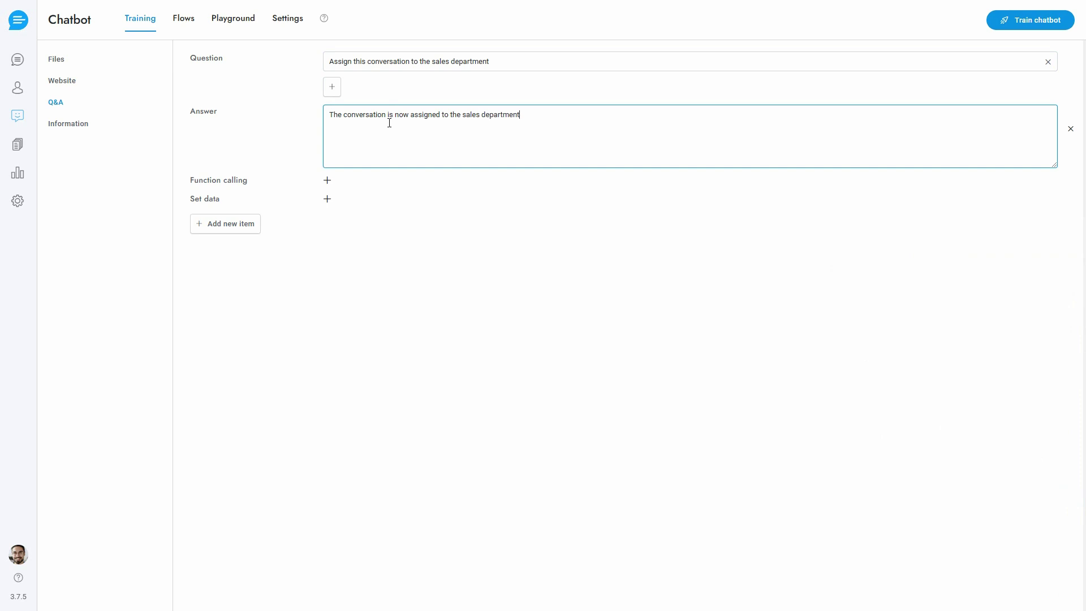
Add a Set data entry to the Q&A item that uses the "Assign a department" action
{"action": "left_click", "coordinate": [326, 198]}
{"action": "left_click", "coordinate": [354, 208]}
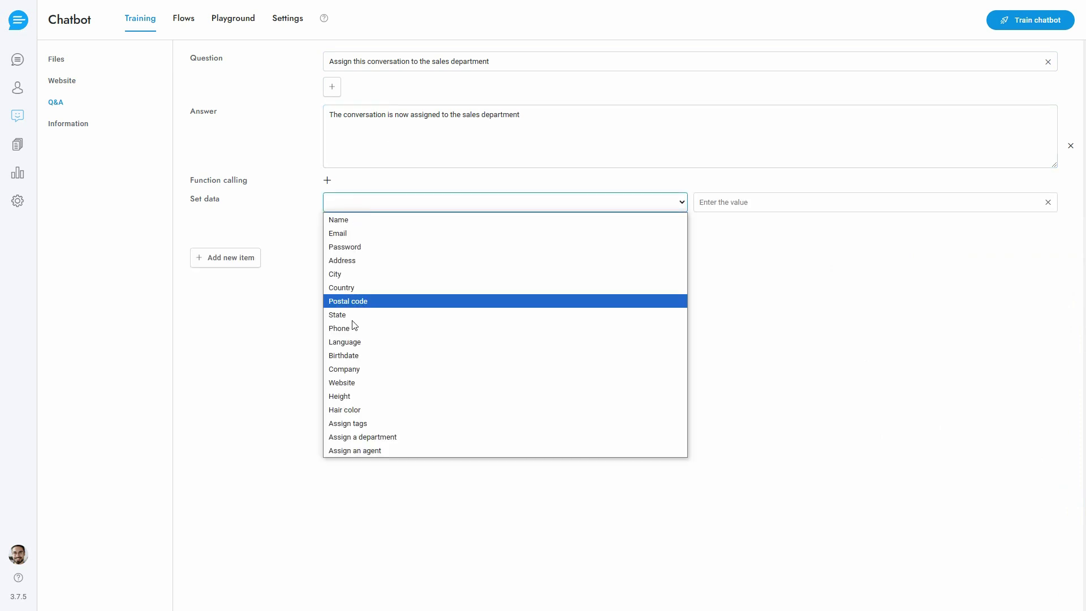
{"action": "left_click", "coordinate": [357, 437]}
{"action": "left_click", "coordinate": [725, 211]}
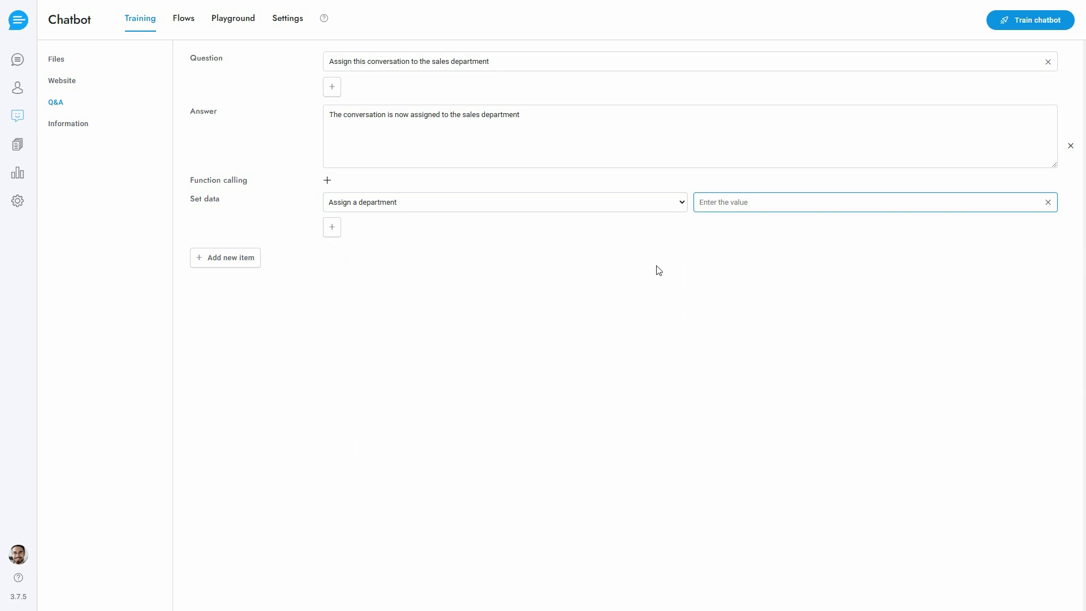
Look up the Sales department's ID in the Departments section of the Miscellaneous settings
{"action": "left_click", "coordinate": [18, 202]}
{"action": "left_click", "coordinate": [75, 190]}
{"action": "scroll", "coordinate": [763, 268], "scroll_direction": "down", "scroll_amount": 15}
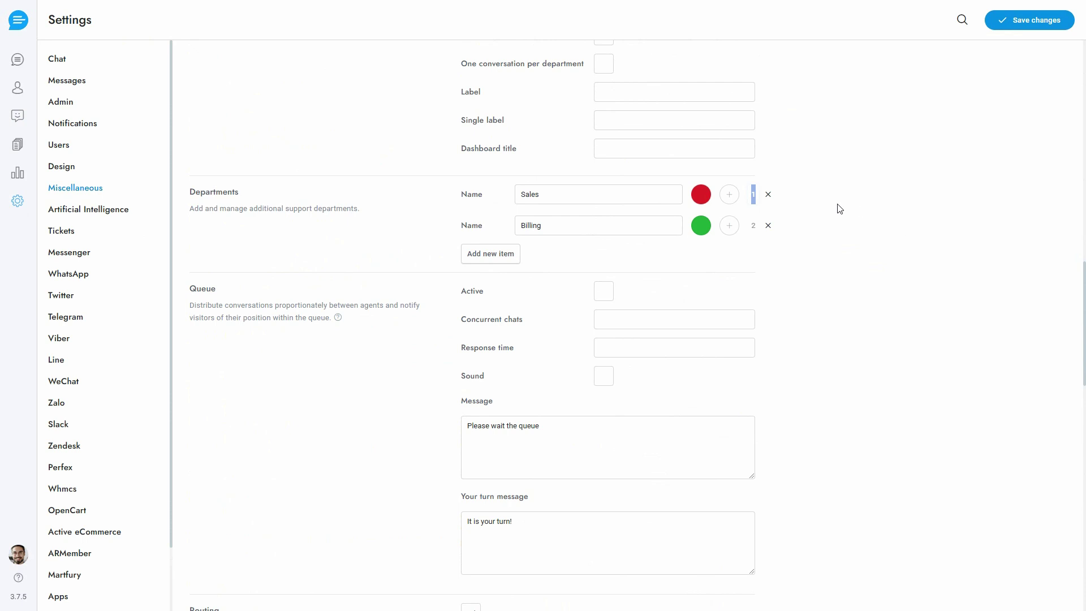
Set the Q&A's "Assign a department" value to 1 and train the chatbot
{"action": "left_click", "coordinate": [15, 117]}
{"action": "left_click", "coordinate": [753, 200]}
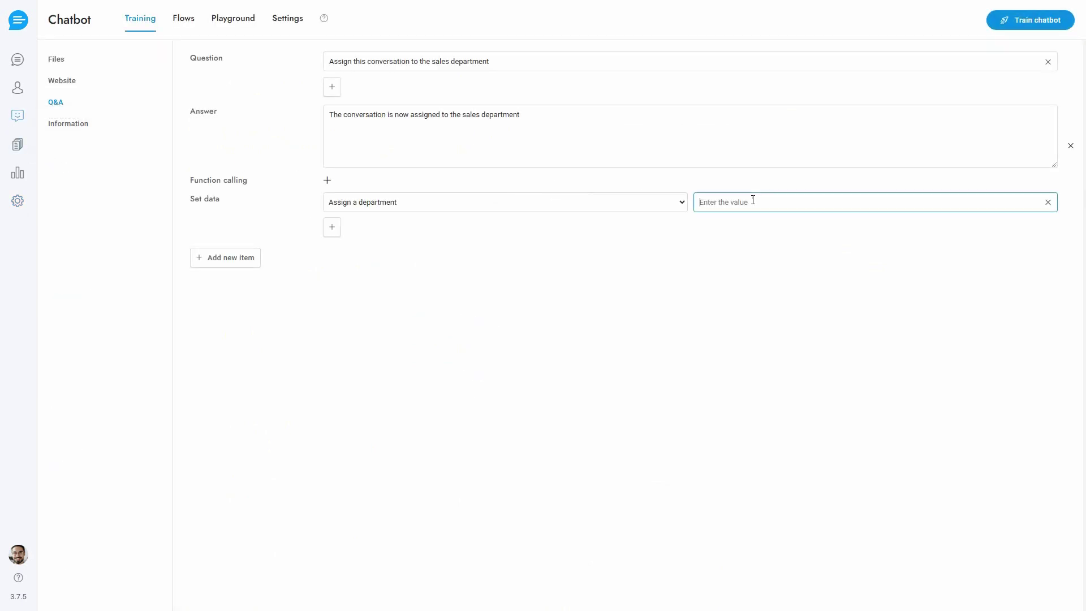
{"action": "type", "text": "1"}
{"action": "left_click", "coordinate": [764, 248]}
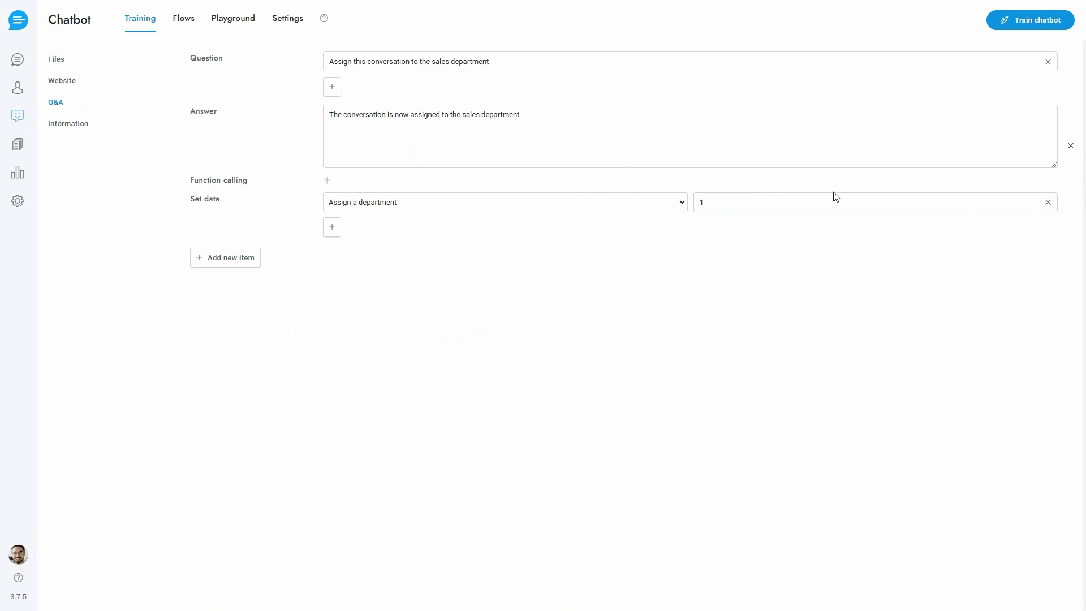
{"action": "left_click", "coordinate": [1034, 24]}
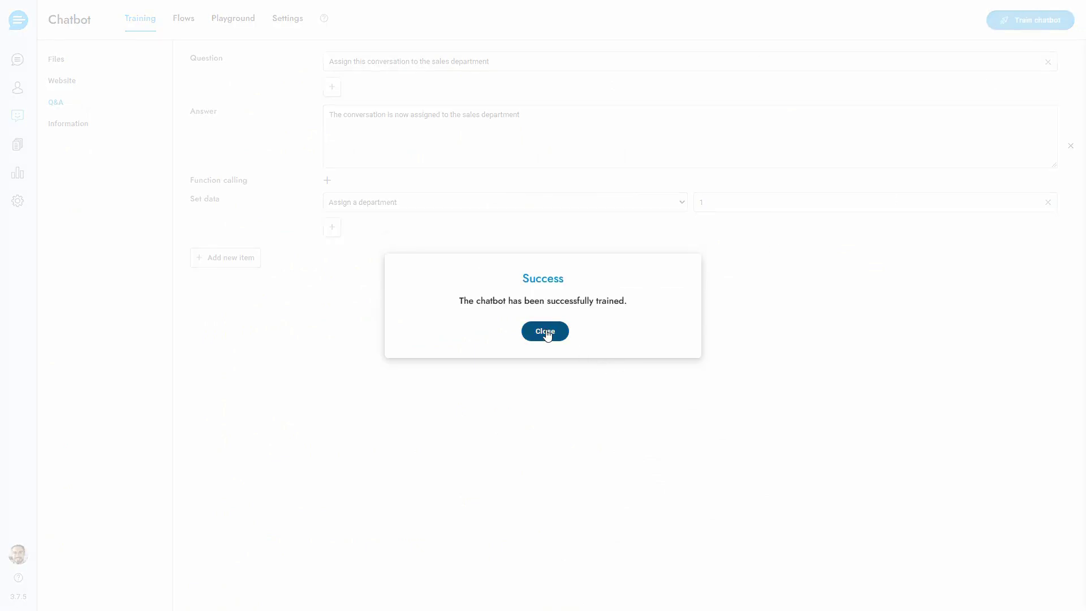
{"action": "left_click", "coordinate": [547, 333]}
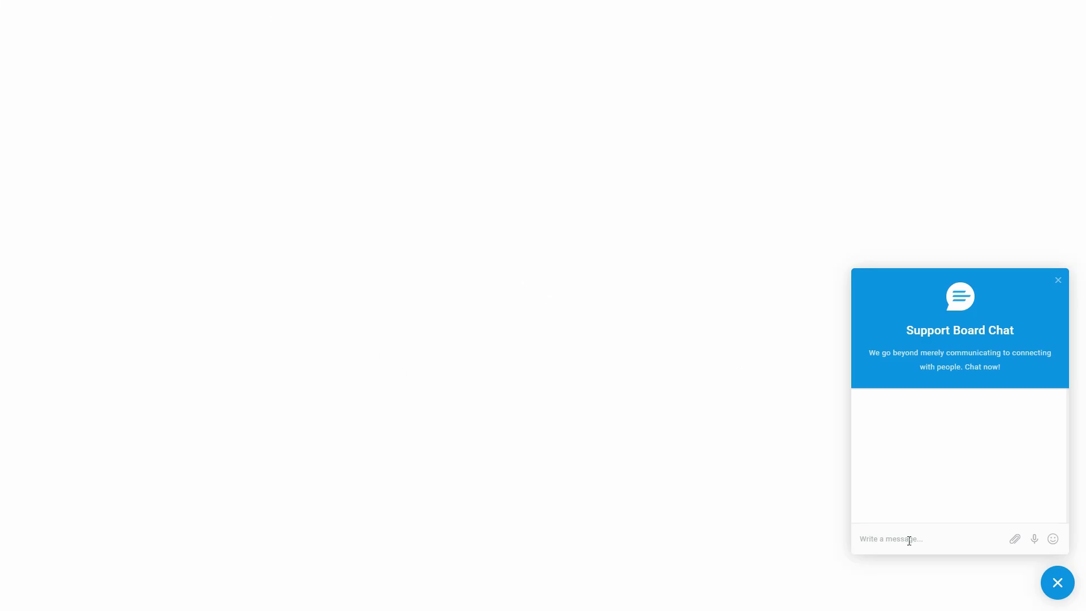
Test the chat widget with "Hi" and "Assign this conversation to the sales department", and check the conversation's department in the inbox
{"action": "type", "text": "Hi"}
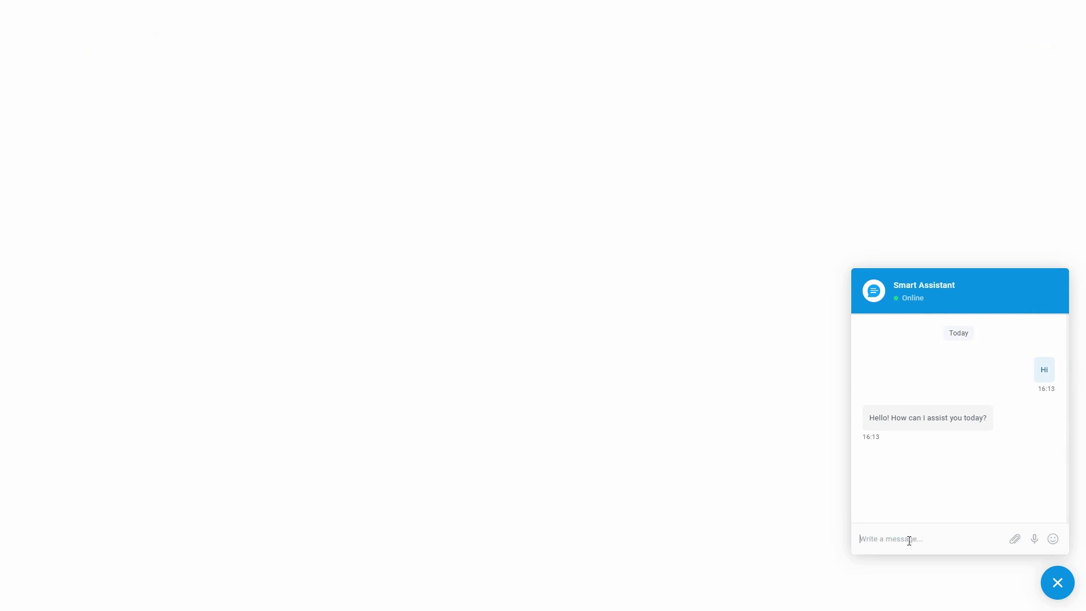
{"action": "type", "text": "Assign this conversation to the sales department"}
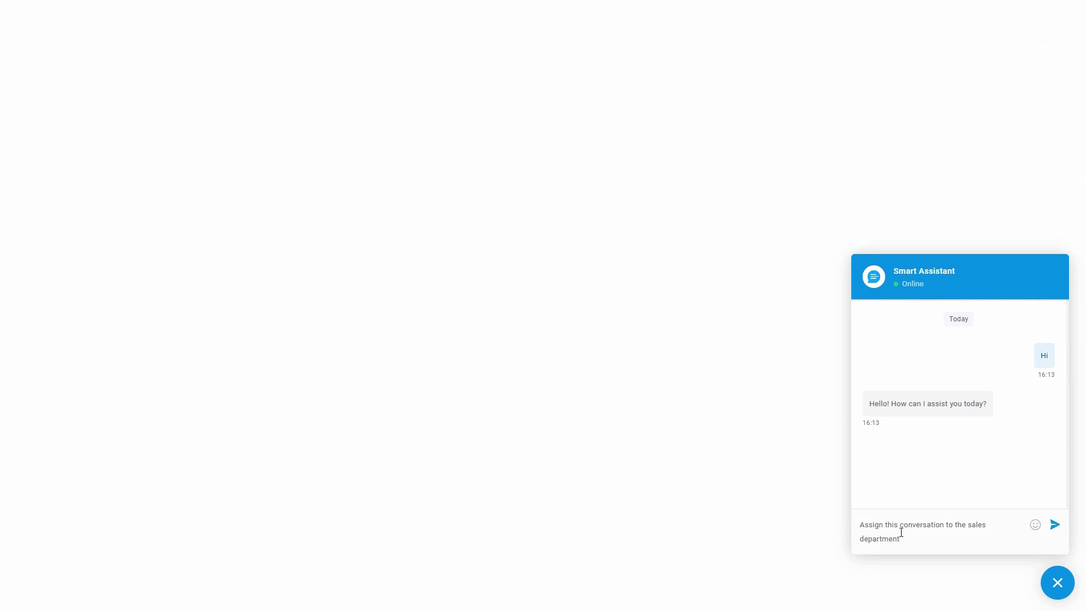
{"action": "key", "text": "Return"}
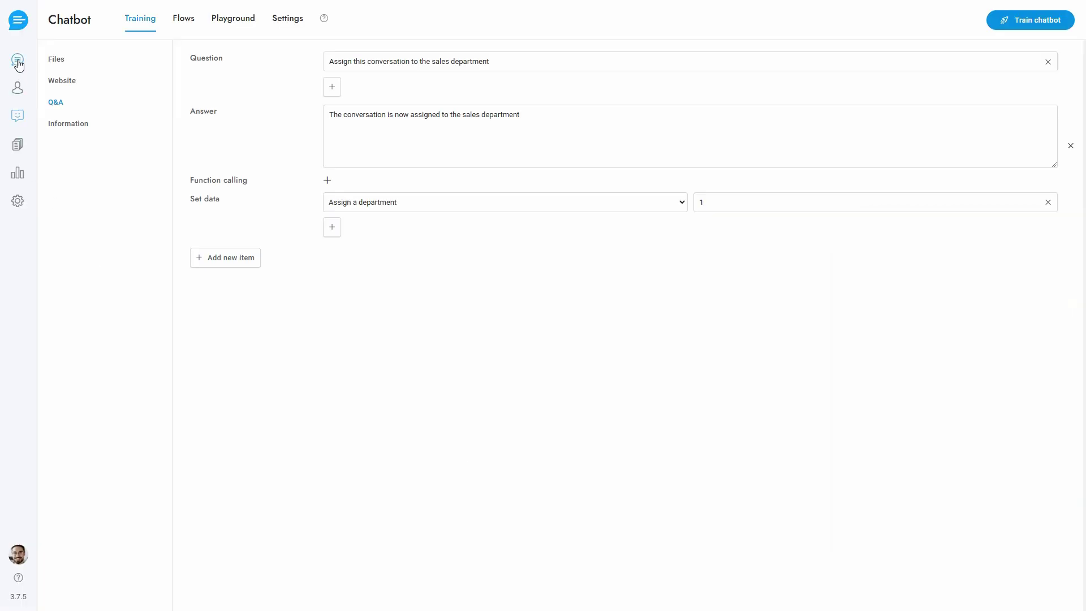
{"action": "left_click", "coordinate": [18, 61]}
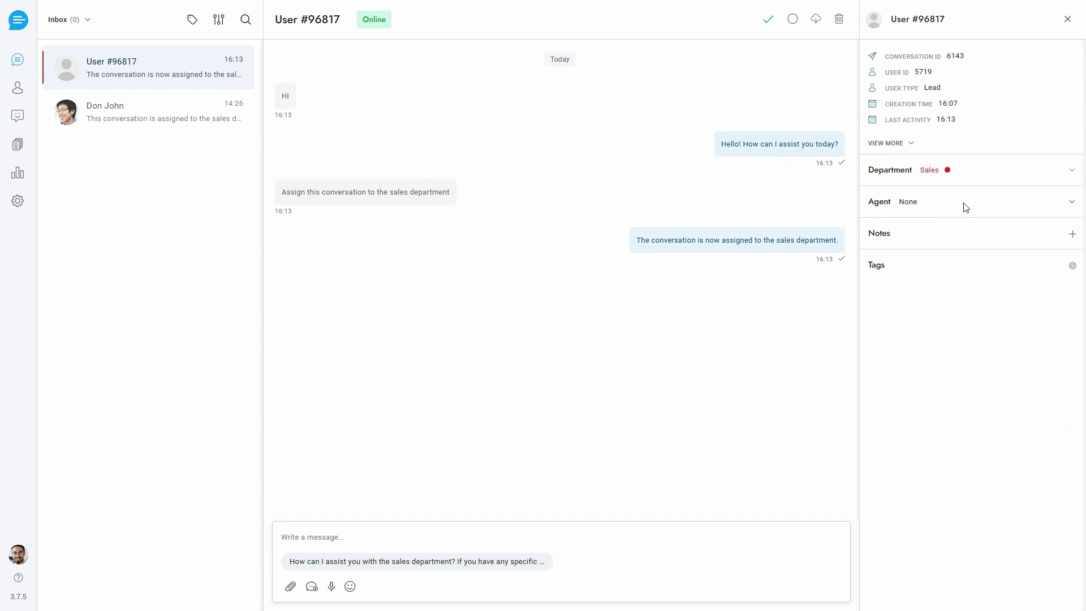
Create a new chatbot flow named "Department assignment"
{"action": "left_click", "coordinate": [17, 116]}
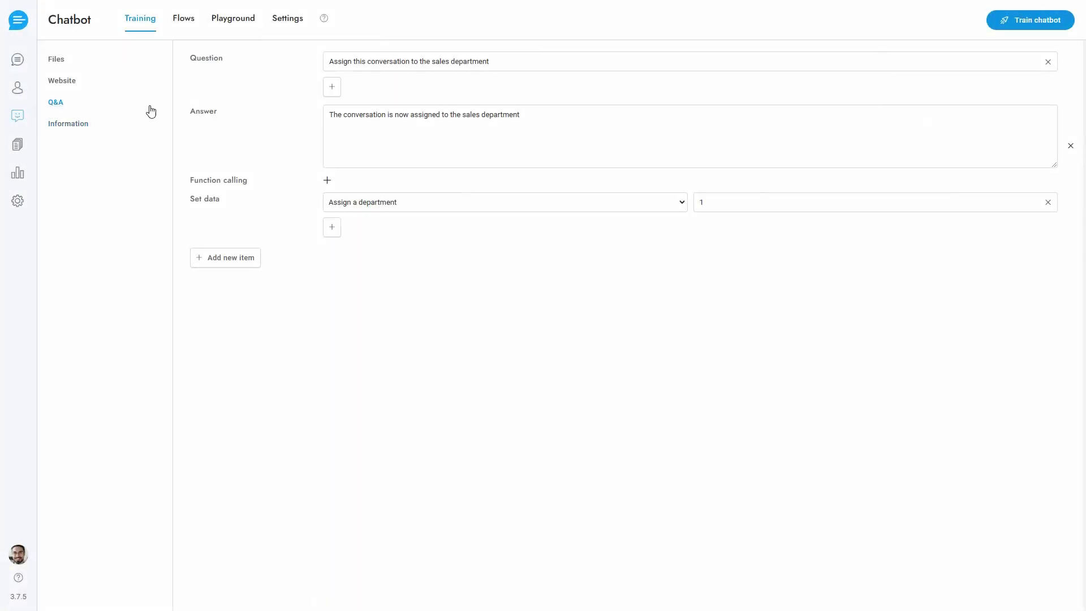
{"action": "left_click", "coordinate": [184, 21]}
{"action": "left_click", "coordinate": [83, 131]}
{"action": "type", "text": "Department assignment"}
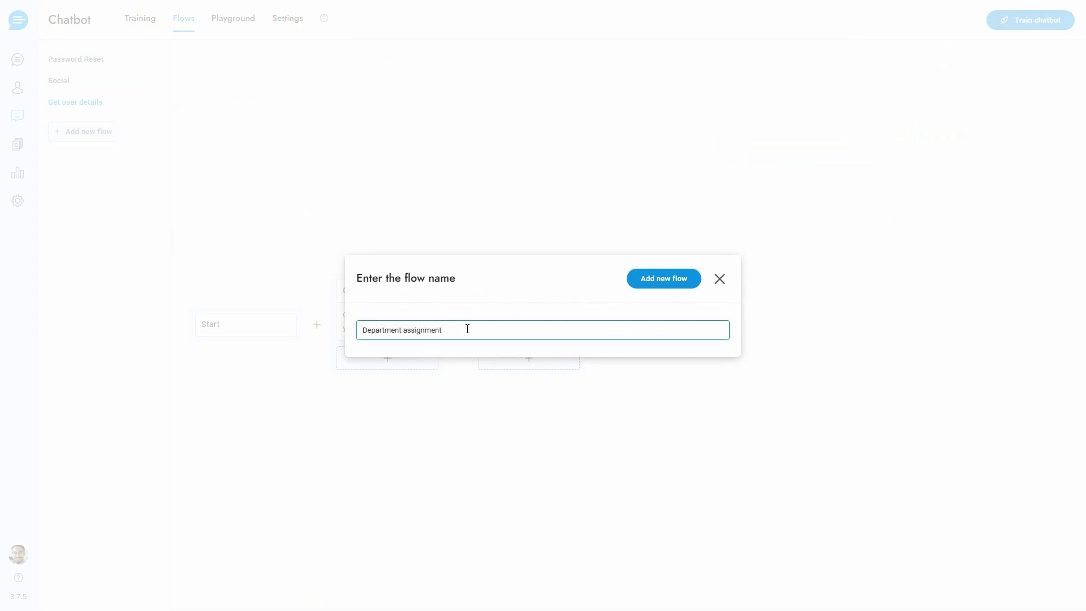
{"action": "left_click", "coordinate": [656, 284]}
Set the flow's start trigger to the user message "Assign the conversation to sales department via flows" and save it
{"action": "left_click", "coordinate": [220, 336]}
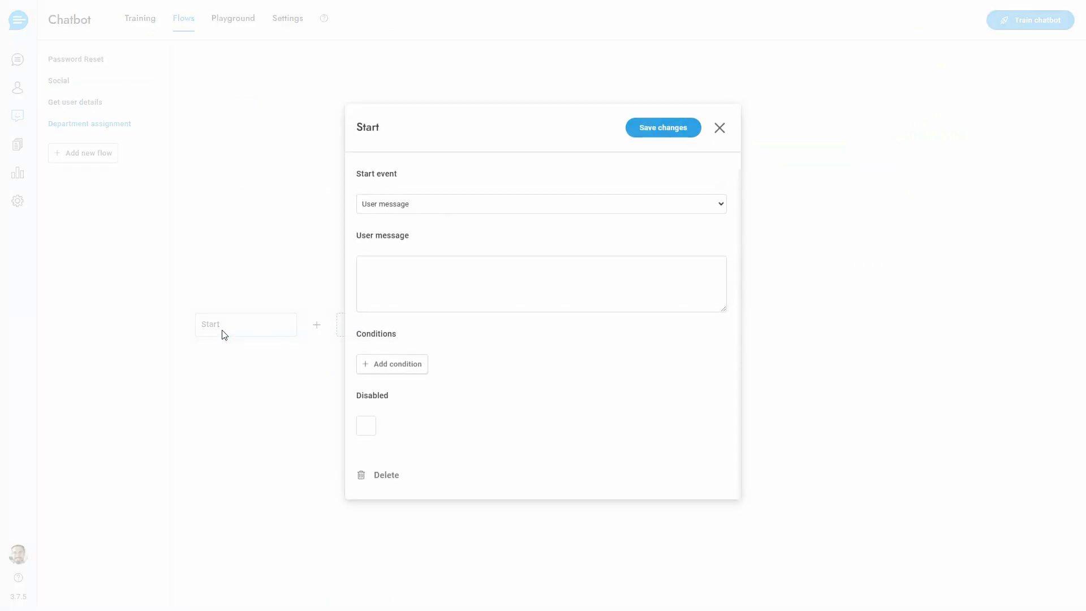
{"action": "type", "text": "Assign the conversation to sales department via flows"}
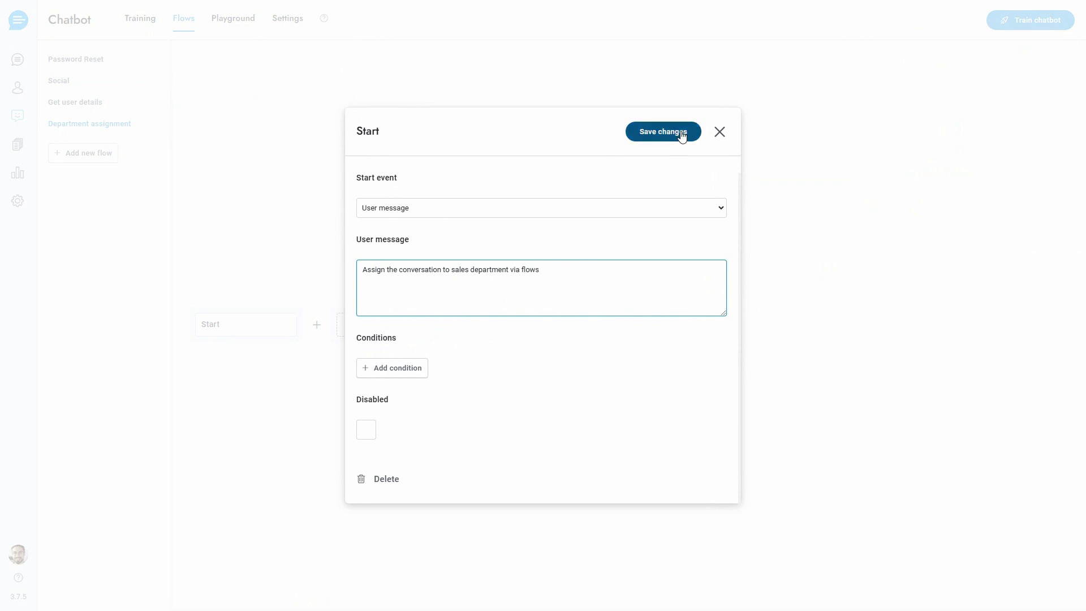
{"action": "left_click", "coordinate": [681, 135]}
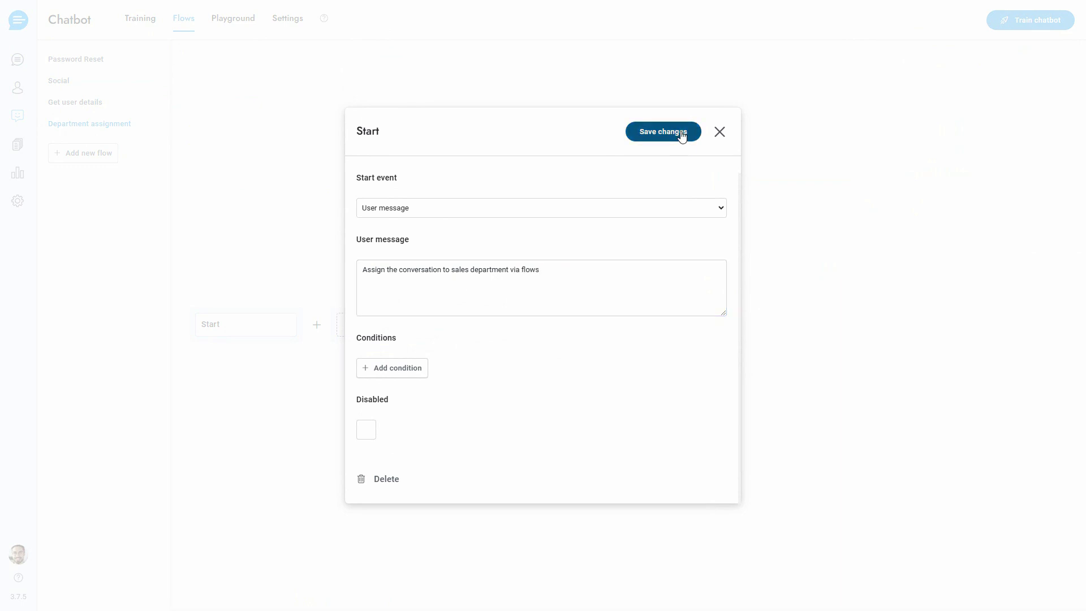
Add a message block after the flow's start with the text "I assigned the conversation to the sales department using flows" and save it
{"action": "left_click", "coordinate": [378, 327]}
{"action": "mouse_move", "coordinate": [543, 309]}
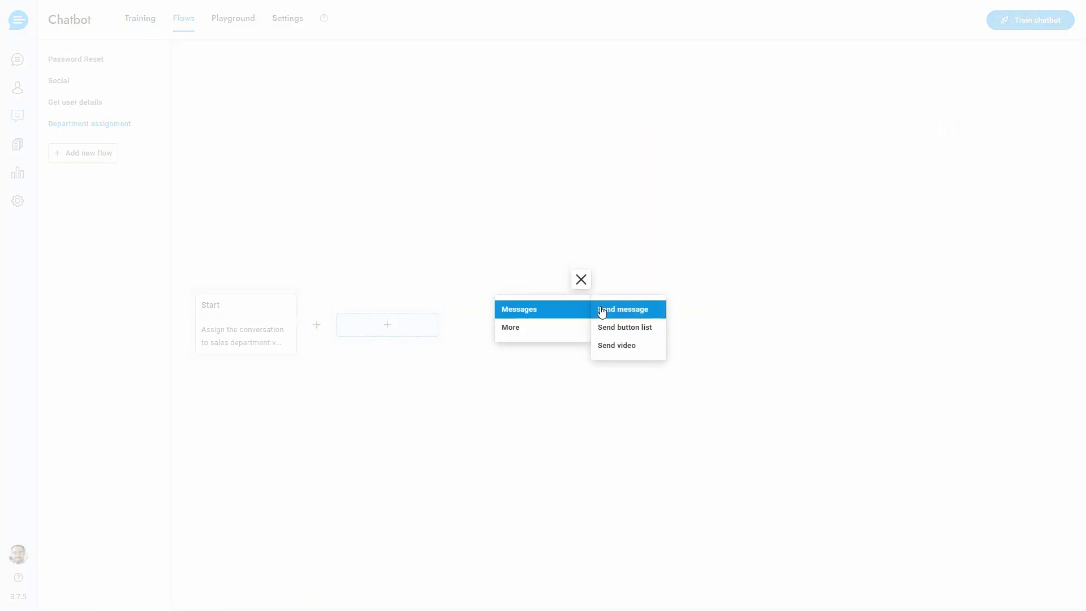
{"action": "left_click", "coordinate": [601, 311]}
{"action": "left_click", "coordinate": [437, 233]}
{"action": "type", "text": "I a"}
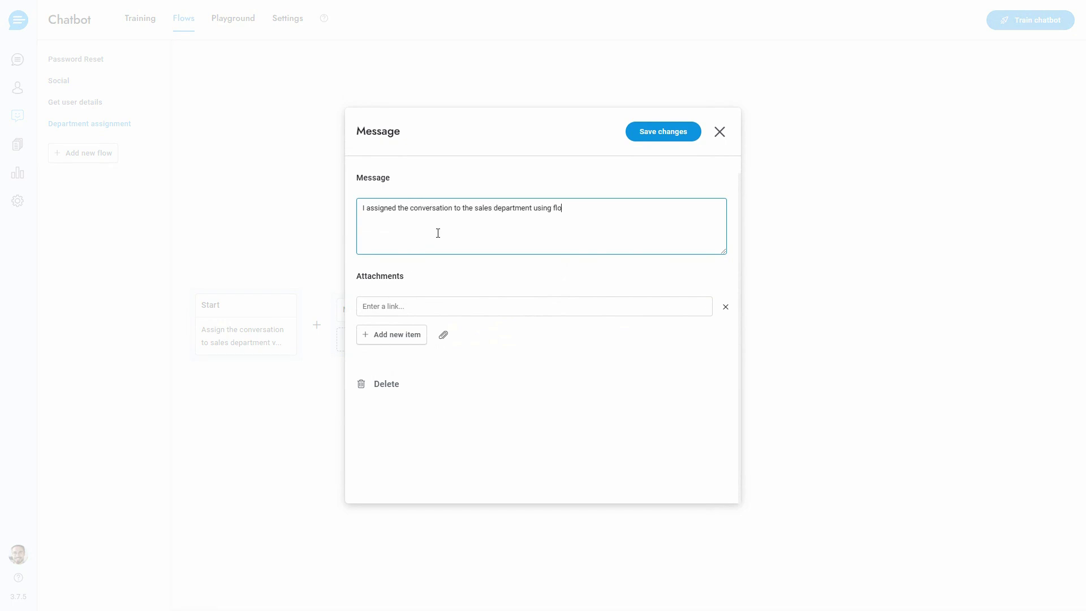
{"action": "left_click", "coordinate": [659, 133]}
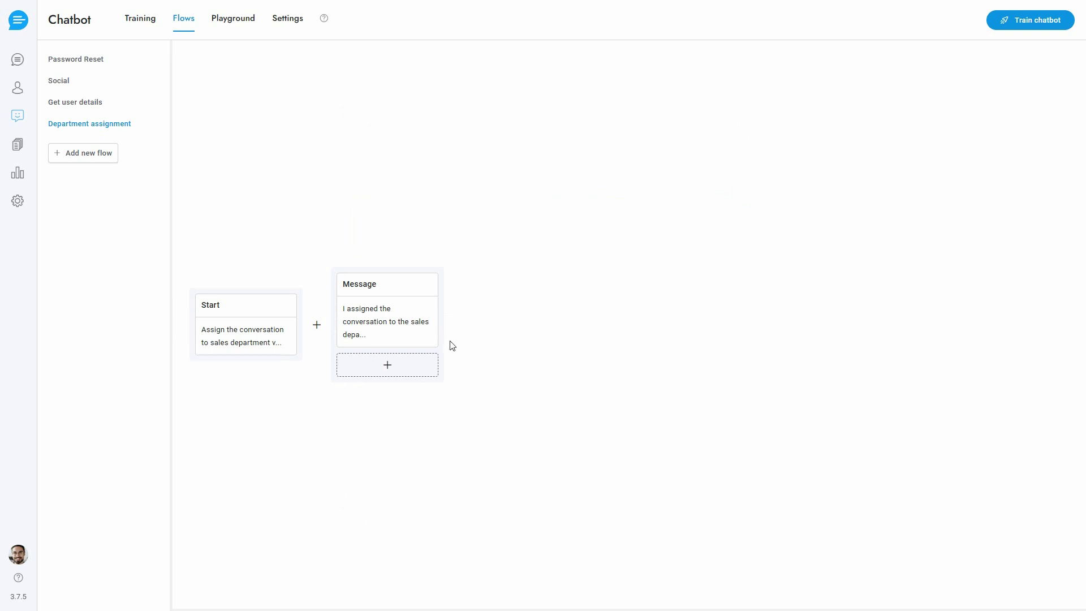
Add an action block to the flow that assigns department 1, save it and train the chatbot
{"action": "left_click", "coordinate": [388, 365]}
{"action": "mouse_move", "coordinate": [538, 326]}
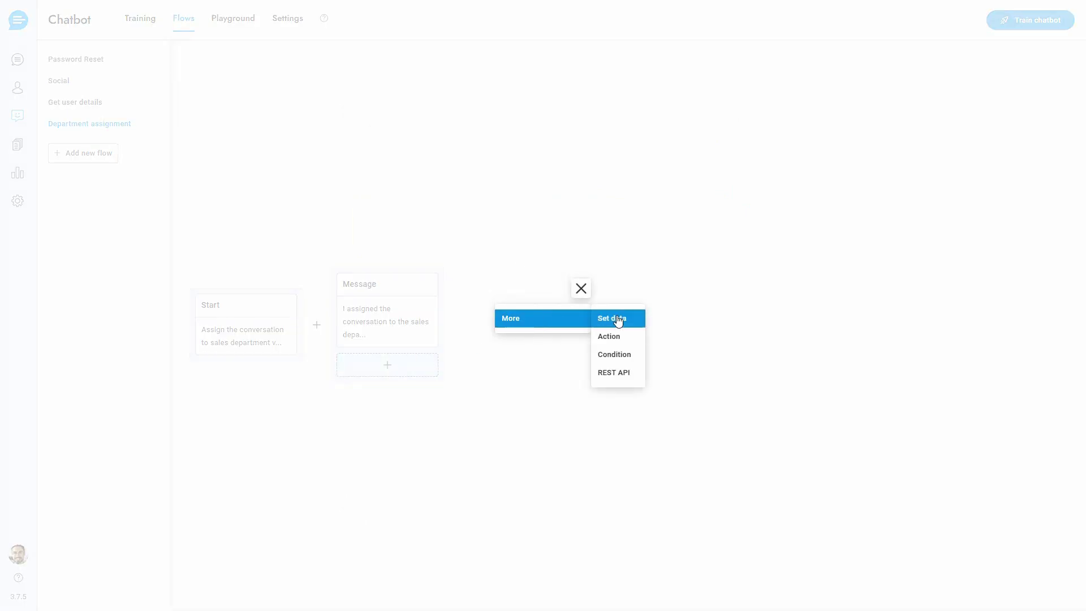
{"action": "left_click", "coordinate": [610, 336]}
{"action": "left_click", "coordinate": [464, 209]}
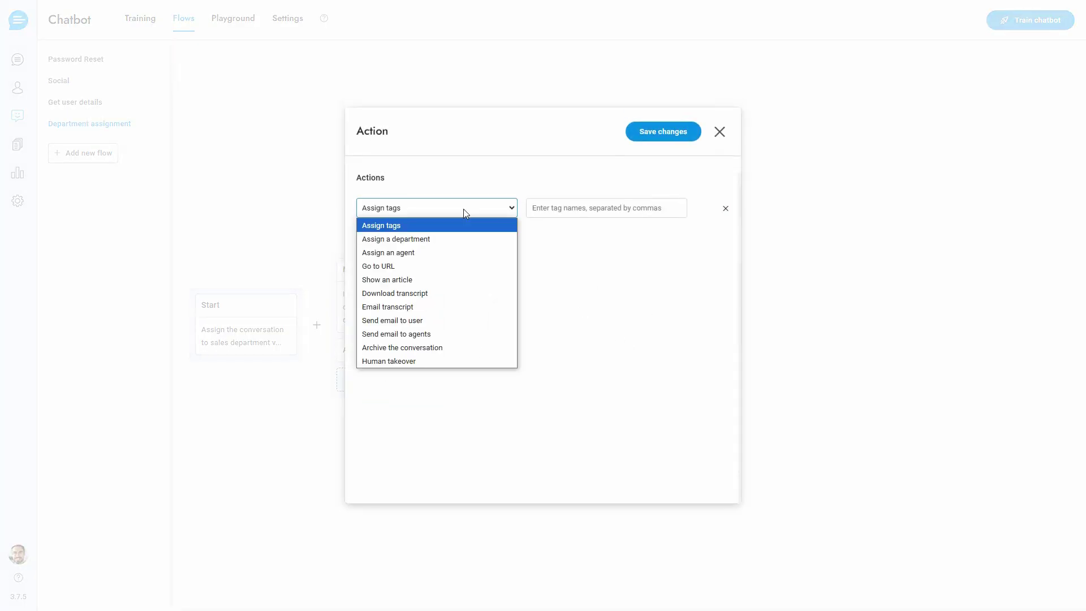
{"action": "left_click", "coordinate": [451, 239]}
{"action": "left_click", "coordinate": [579, 208]}
{"action": "type", "text": "1"}
{"action": "left_click", "coordinate": [663, 132]}
{"action": "left_click", "coordinate": [1037, 23]}
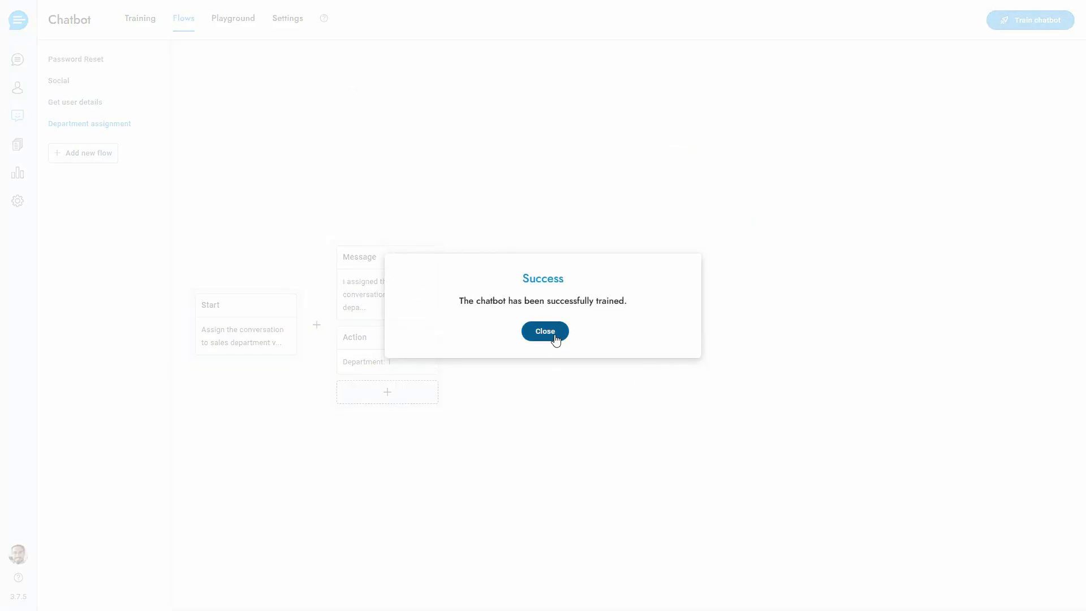
{"action": "left_click", "coordinate": [555, 339]}
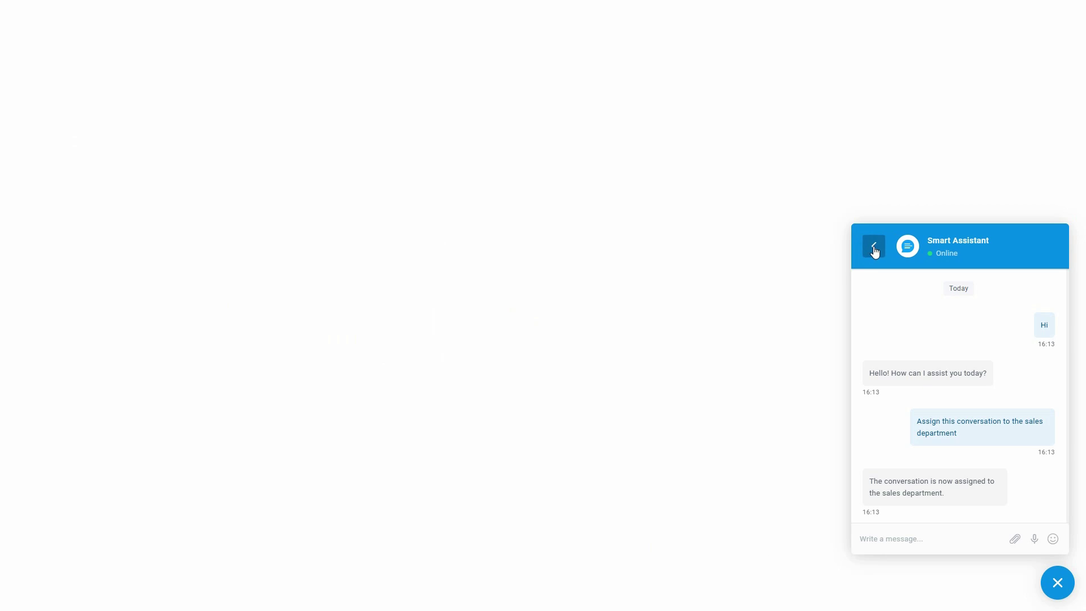
Send "Assign this conversation to the sales department via flows" in a new chat widget conversation and check its department in the inbox
{"action": "left_click", "coordinate": [874, 245]}
{"action": "left_click", "coordinate": [958, 409]}
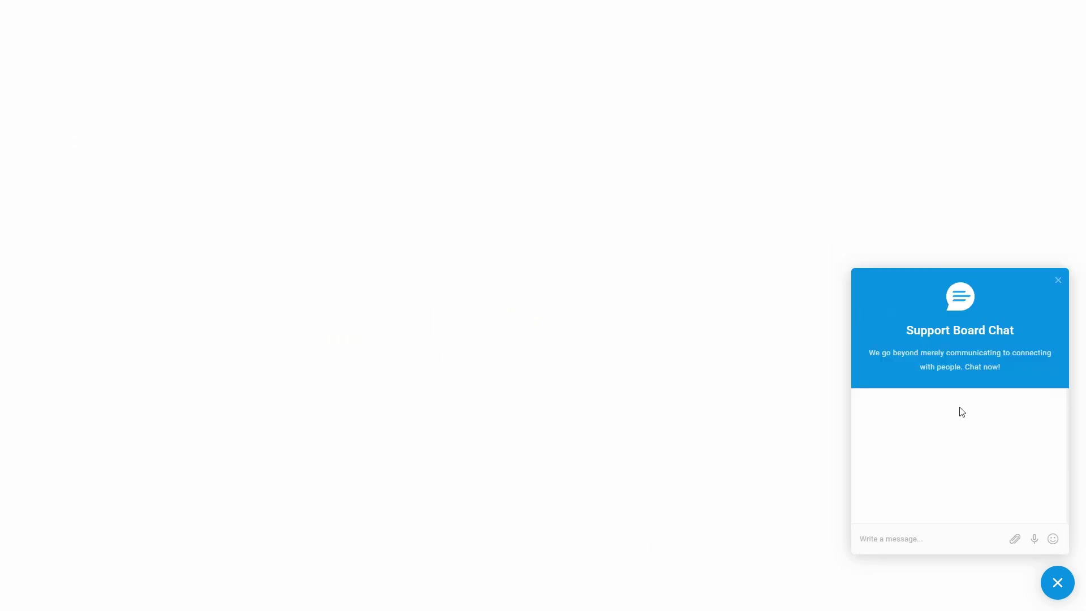
{"action": "type", "text": "Assign this conversation to the sales department"}
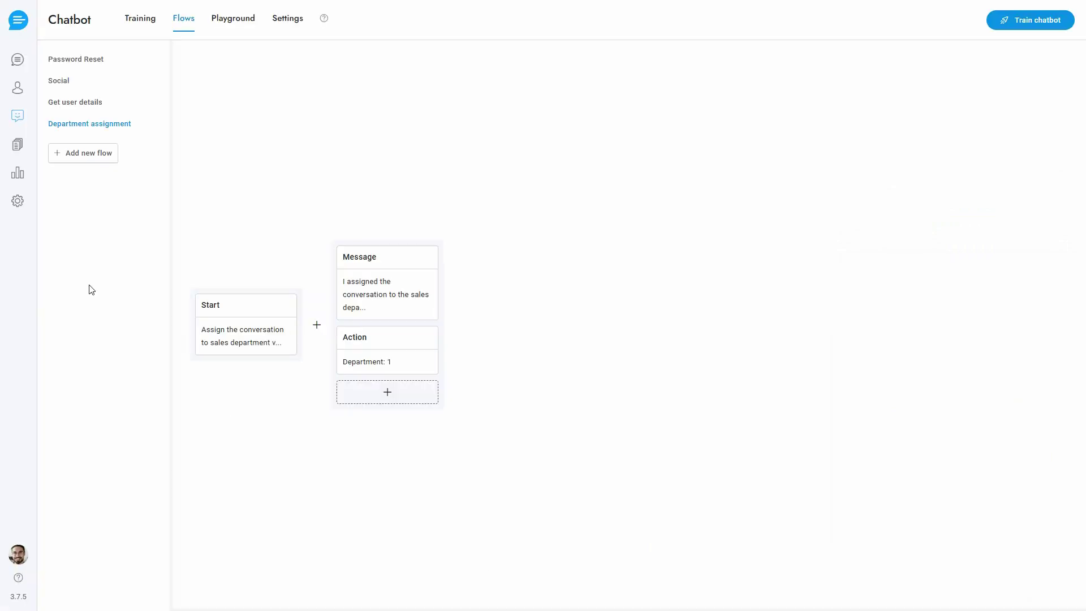
{"action": "left_click", "coordinate": [15, 62]}
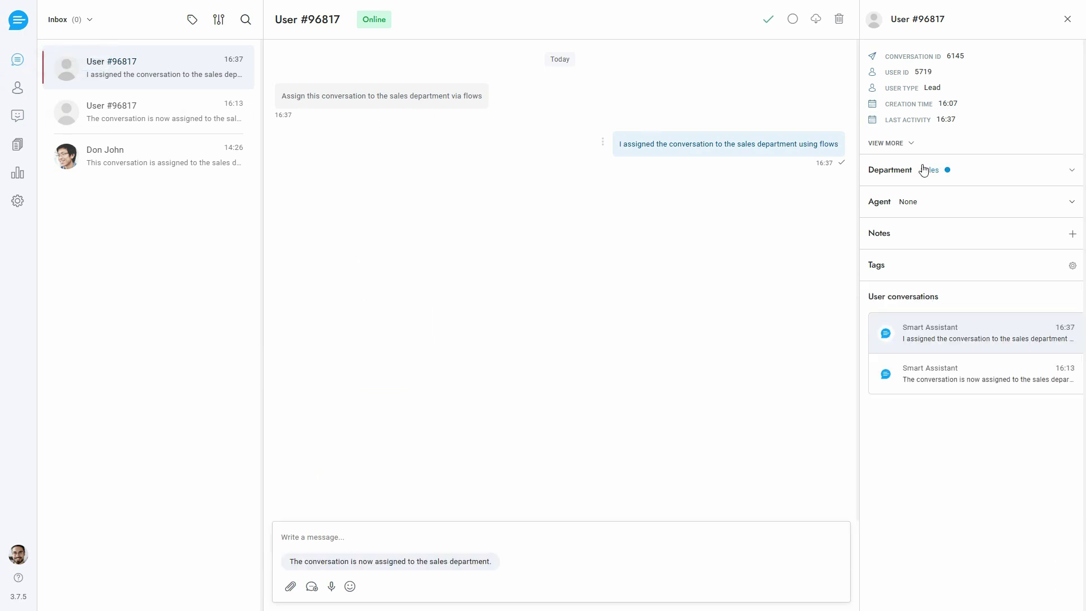
Enable "Display in dashboard" in the miscellaneous departments settings and save the changes
{"action": "left_click", "coordinate": [18, 203]}
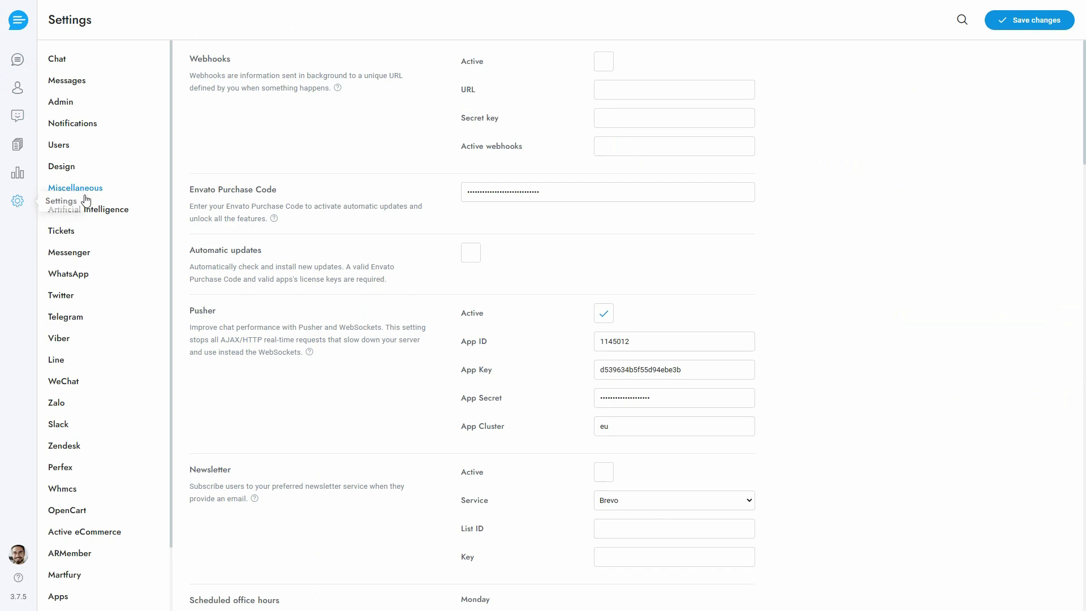
{"action": "scroll", "coordinate": [669, 247], "scroll_direction": "down", "scroll_amount": 4}
{"action": "scroll", "coordinate": [672, 250], "scroll_direction": "down", "scroll_amount": 9}
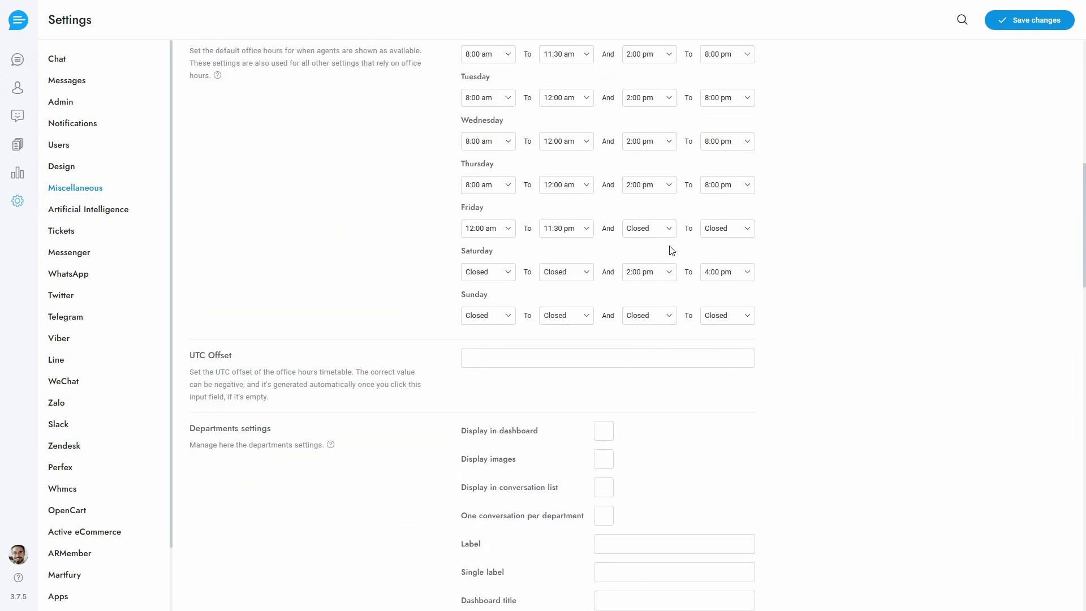
{"action": "left_click", "coordinate": [1032, 25]}
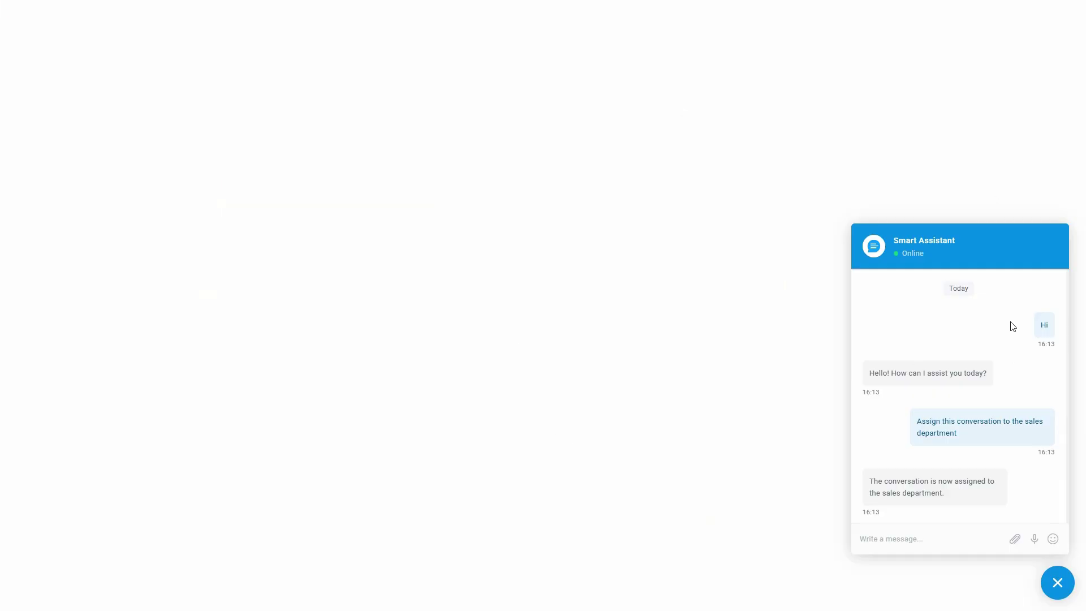
Start a Sales department conversation from the chat widget dashboard with "Hi there!" and check its department in the inbox
{"action": "left_click", "coordinate": [872, 245]}
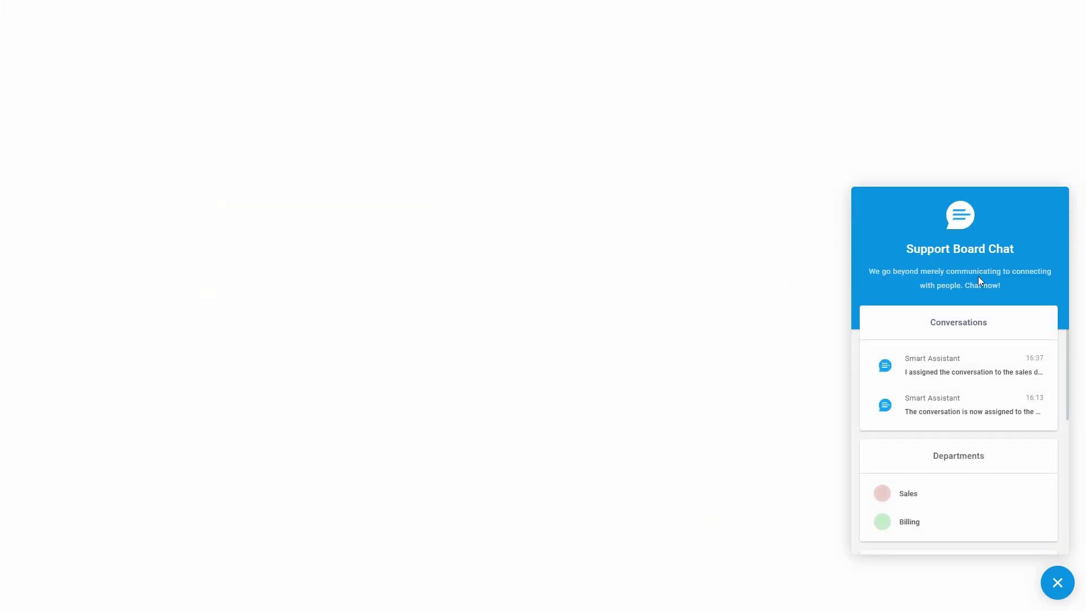
{"action": "left_click", "coordinate": [956, 498]}
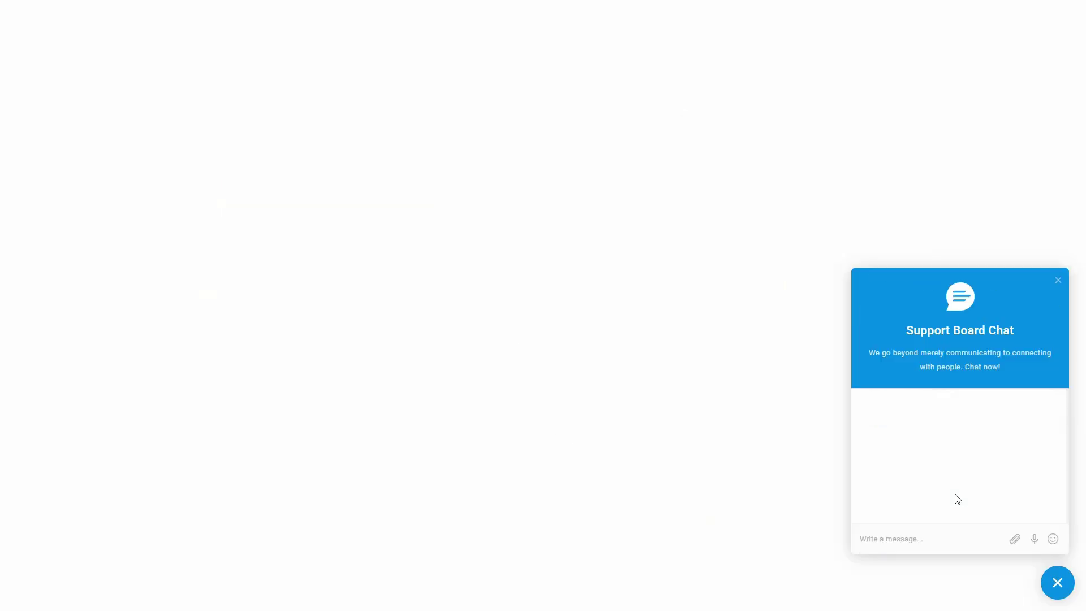
{"action": "type", "text": "Hi ther"}
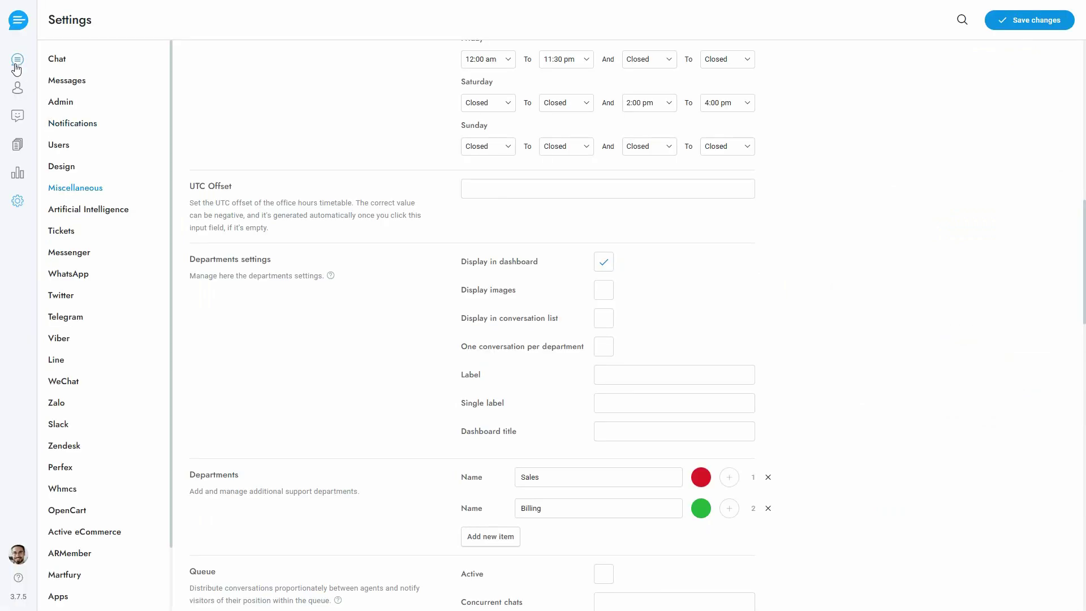
{"action": "left_click", "coordinate": [16, 67]}
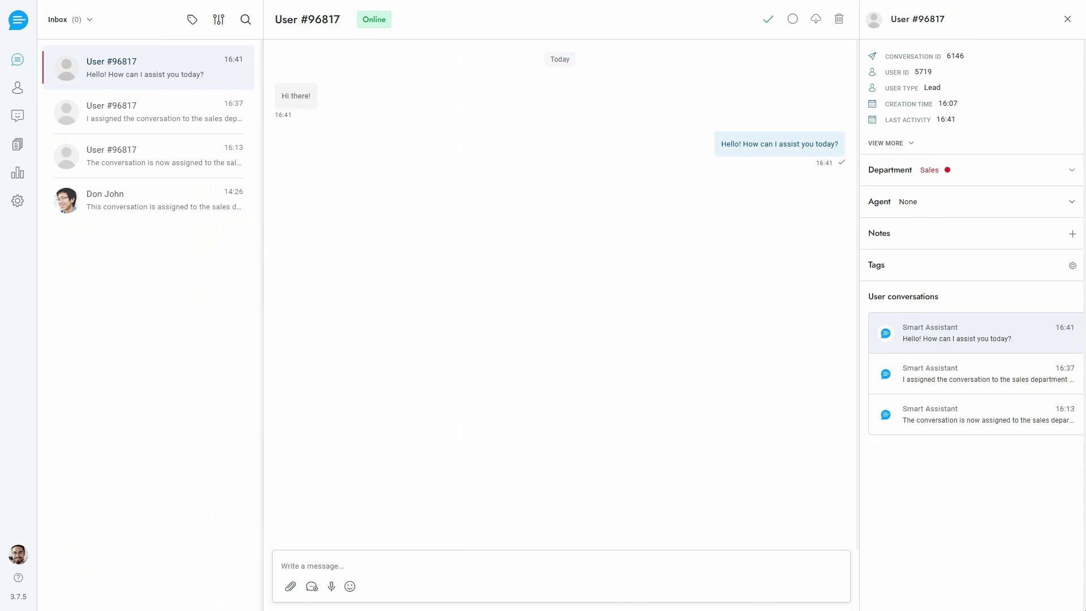
Create a new automation of the "More" type in the settings, named "Department assignment", with department ID 1
{"action": "left_click", "coordinate": [18, 201]}
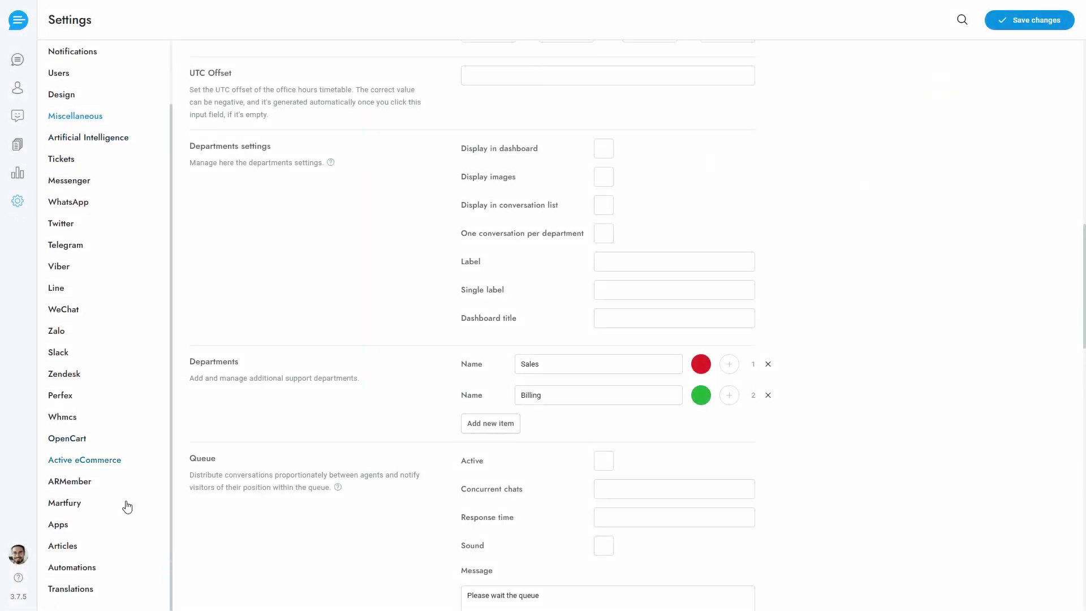
{"action": "left_click", "coordinate": [70, 568]}
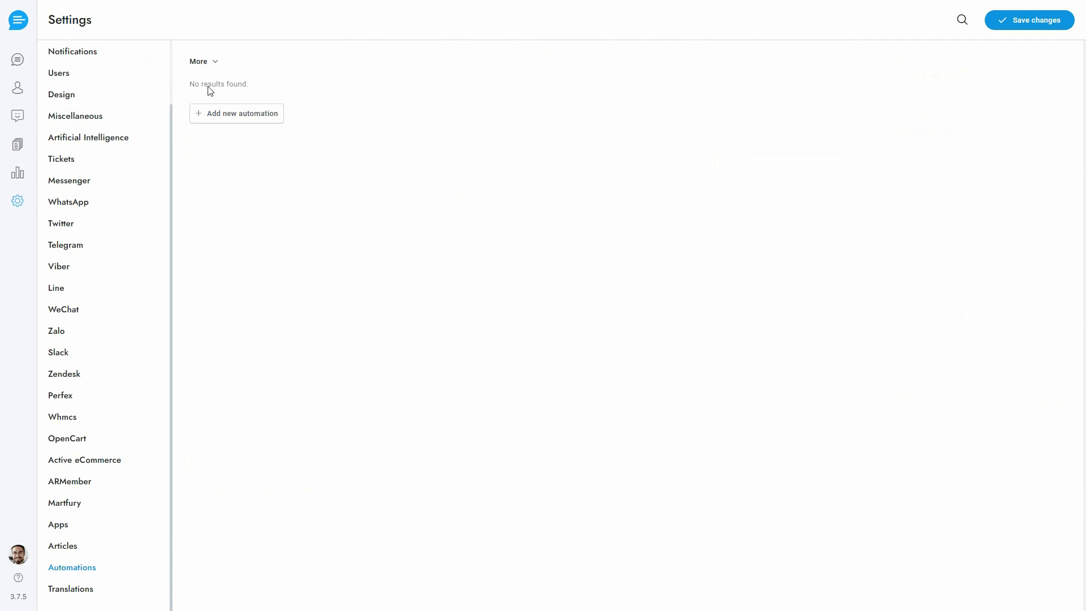
{"action": "left_click", "coordinate": [204, 61]}
{"action": "left_click", "coordinate": [206, 175]}
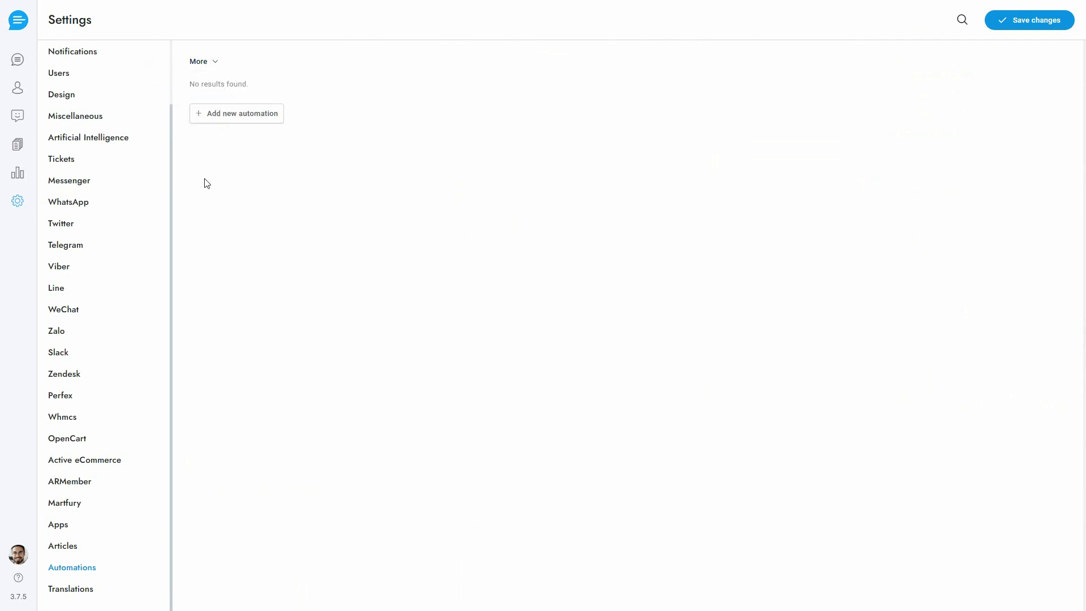
{"action": "left_click", "coordinate": [232, 115]}
{"action": "left_click", "coordinate": [327, 89]}
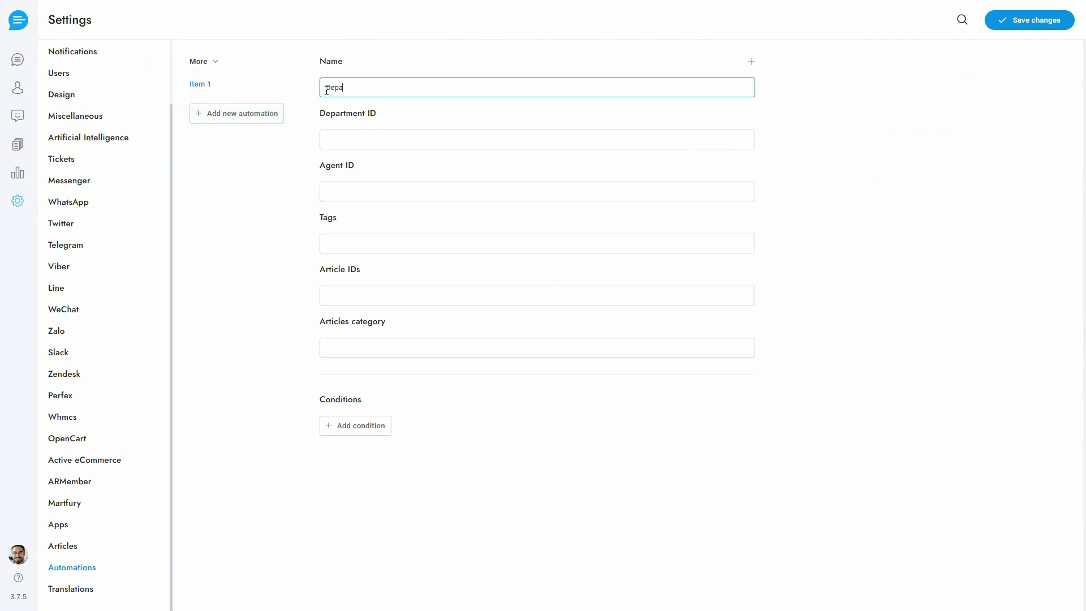
{"action": "type", "text": "Department assignment"}
{"action": "left_click", "coordinate": [352, 139]}
{"action": "type", "text": "1"}
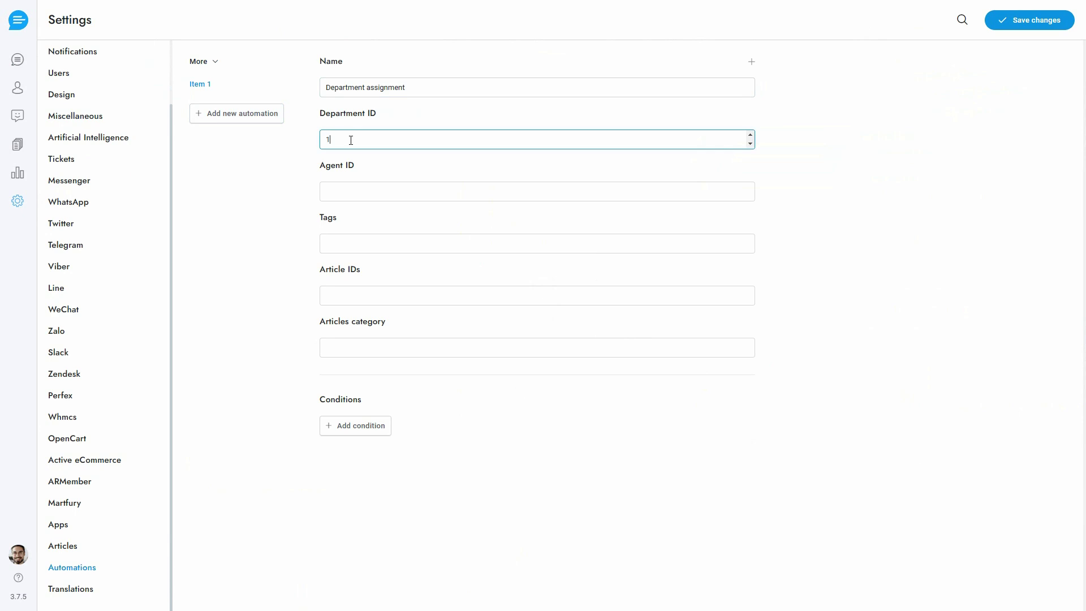
Add a Browsing time condition with value 1 to the automation and save the changes
{"action": "left_click", "coordinate": [352, 426]}
{"action": "left_click", "coordinate": [352, 427]}
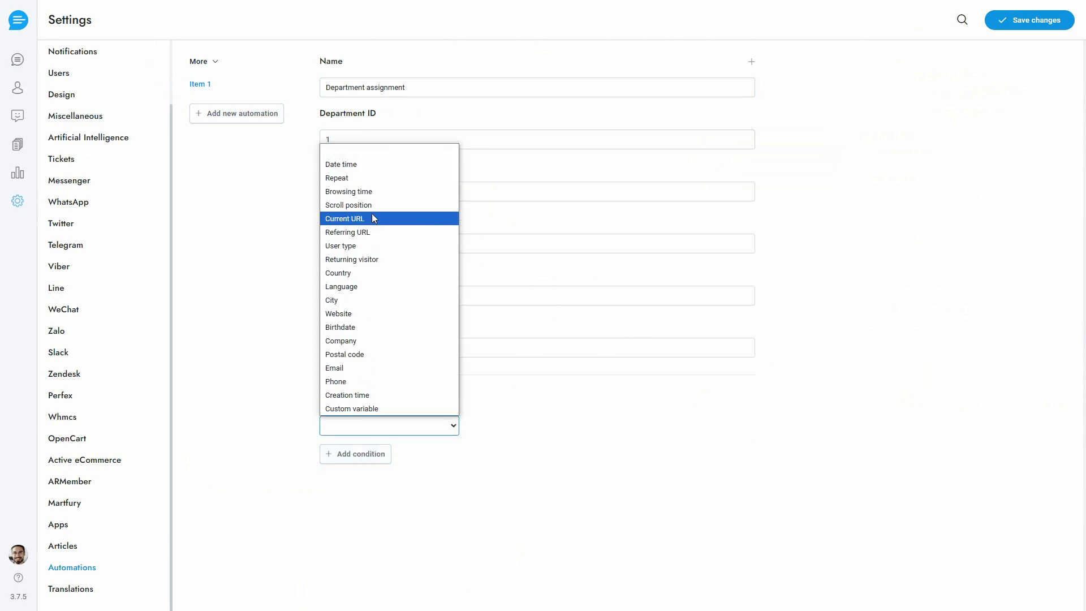
{"action": "left_click", "coordinate": [372, 195]}
{"action": "left_click", "coordinate": [485, 425]}
{"action": "type", "text": "10"}
{"action": "left_click", "coordinate": [1035, 23]}
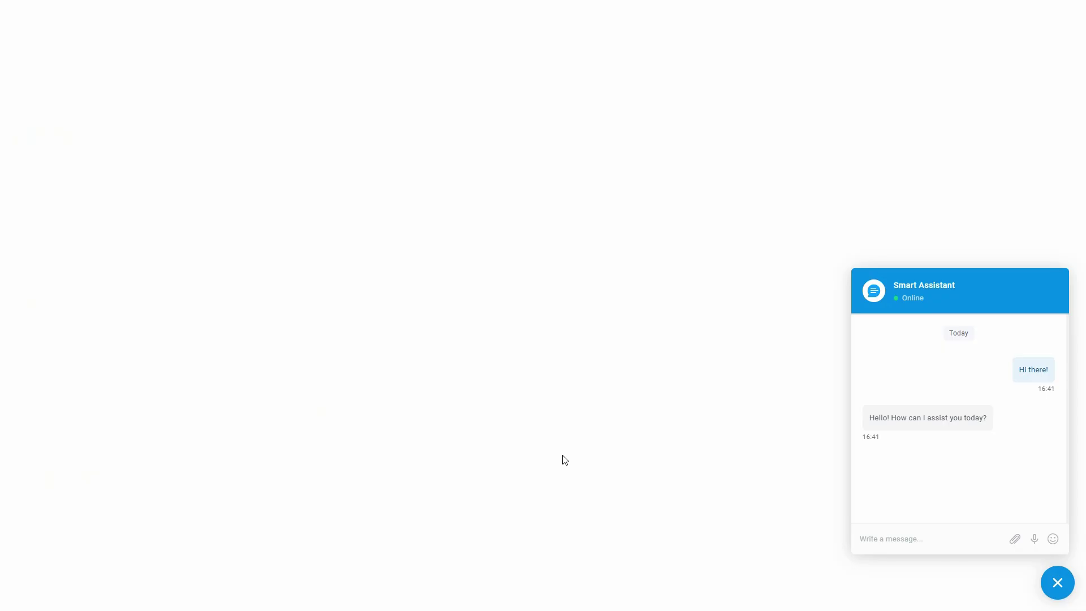
Send "Hello!" in a new chat widget conversation and open that conversation in the inbox to check its department
{"action": "left_click", "coordinate": [873, 291]}
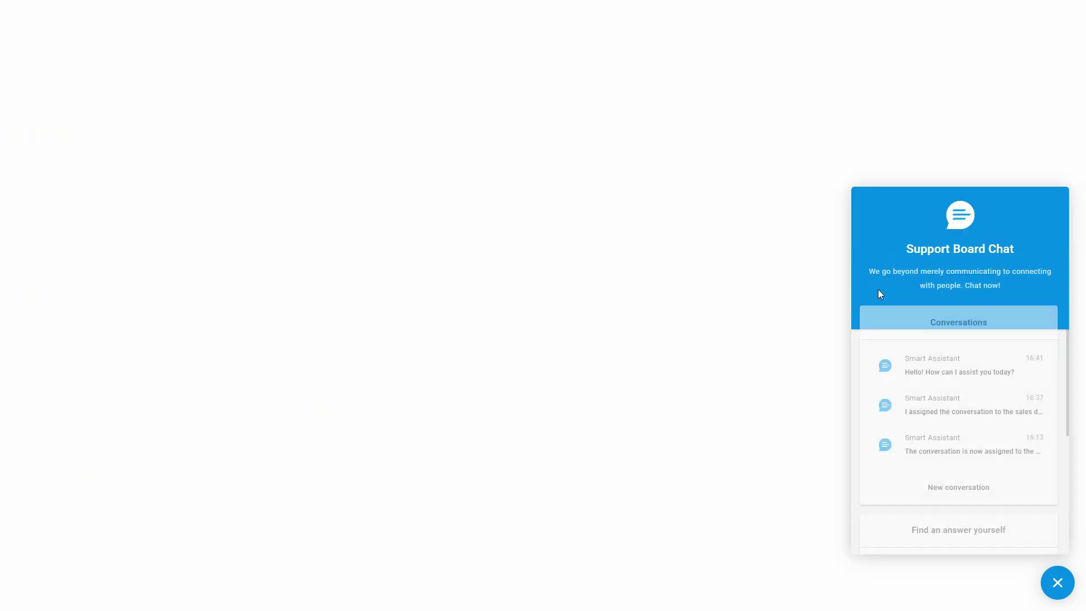
{"action": "left_click", "coordinate": [957, 488]}
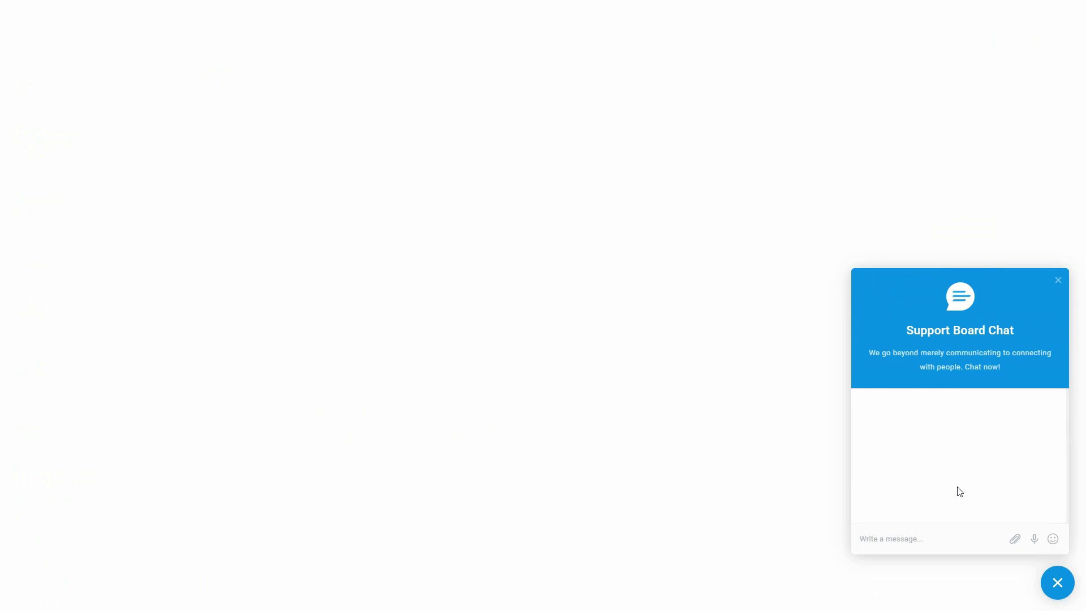
{"action": "type", "text": "Hello"}
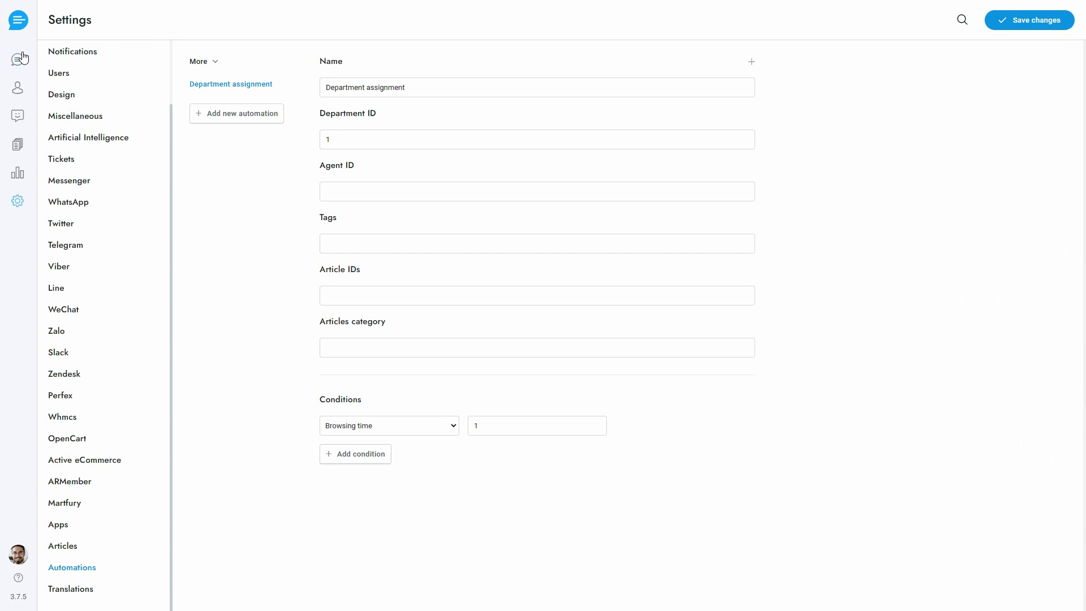
{"action": "left_click", "coordinate": [23, 56]}
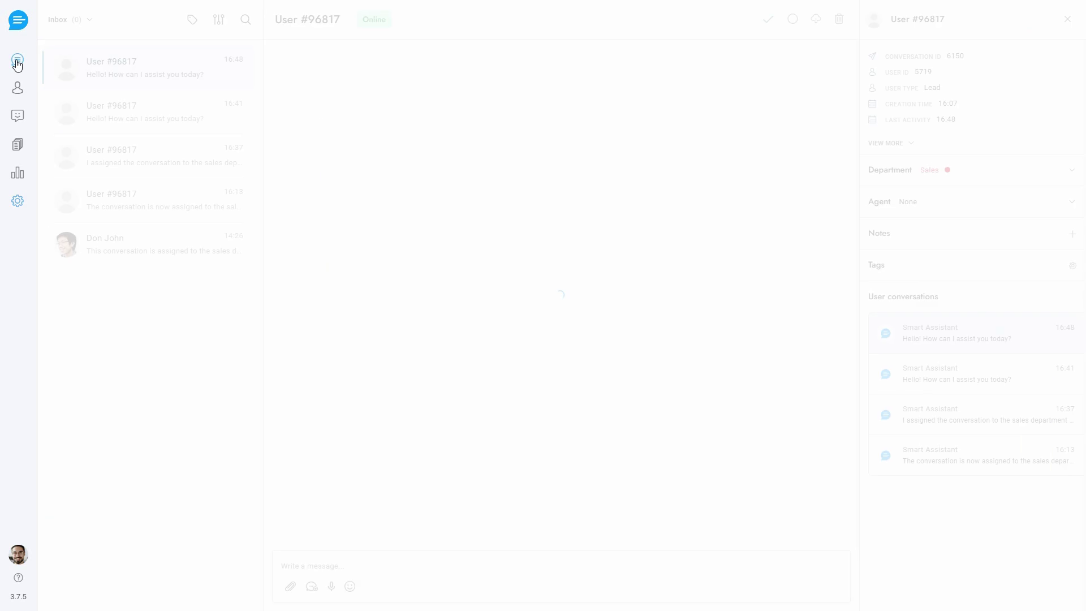
{"action": "left_click", "coordinate": [153, 80]}
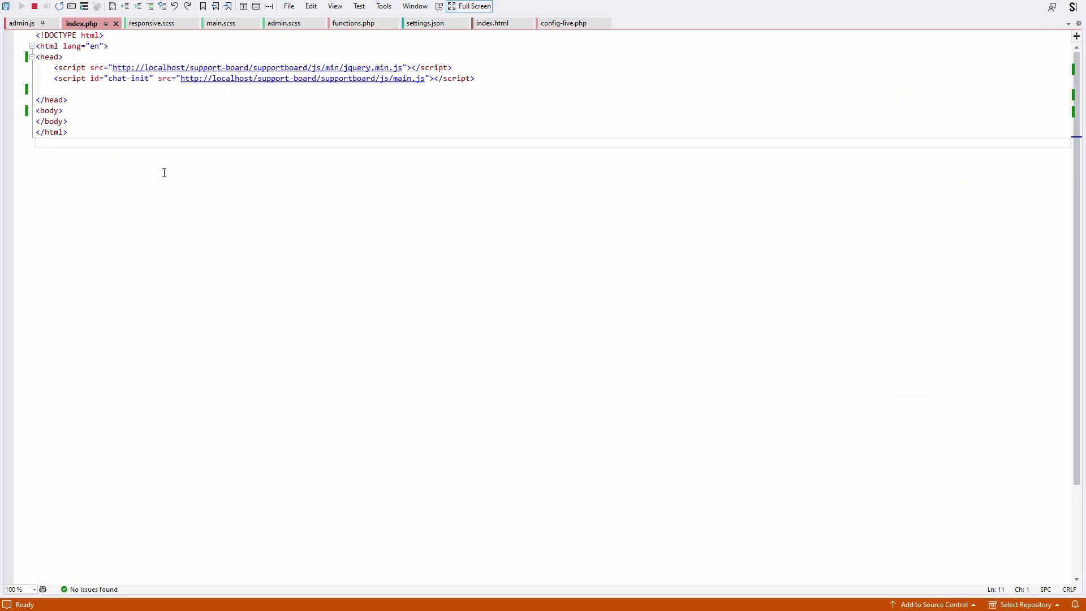
In the code editor, add a script to the head of index.php containing "var SB_DEFAULT_DEPARTMENT = 1;" and save the file
{"action": "left_click", "coordinate": [97, 86]}
{"action": "type", "text": "<s"}
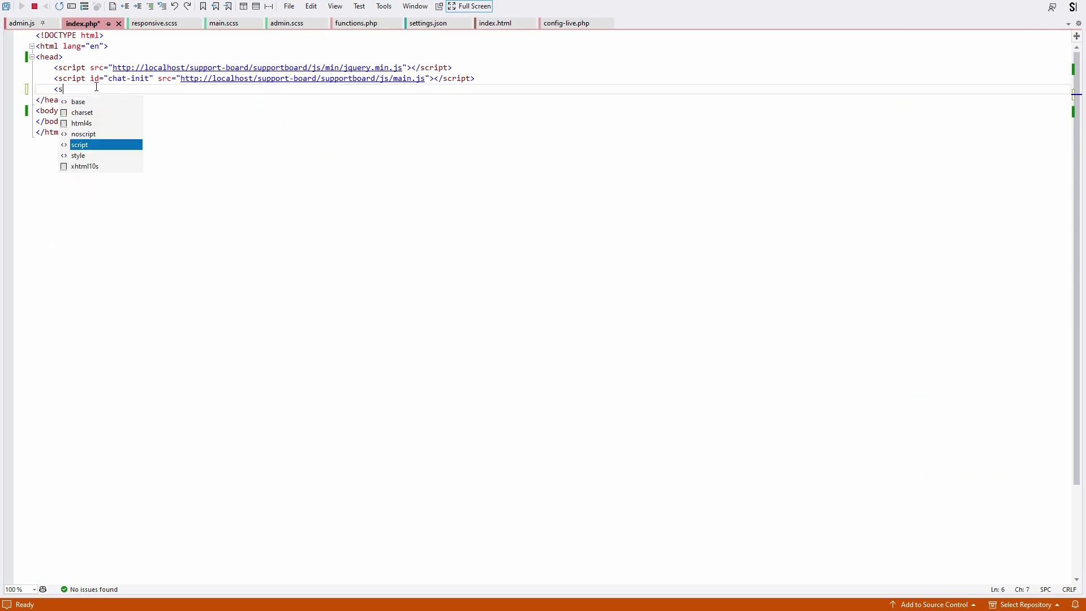
{"action": "type", "text": "cript></script>"}
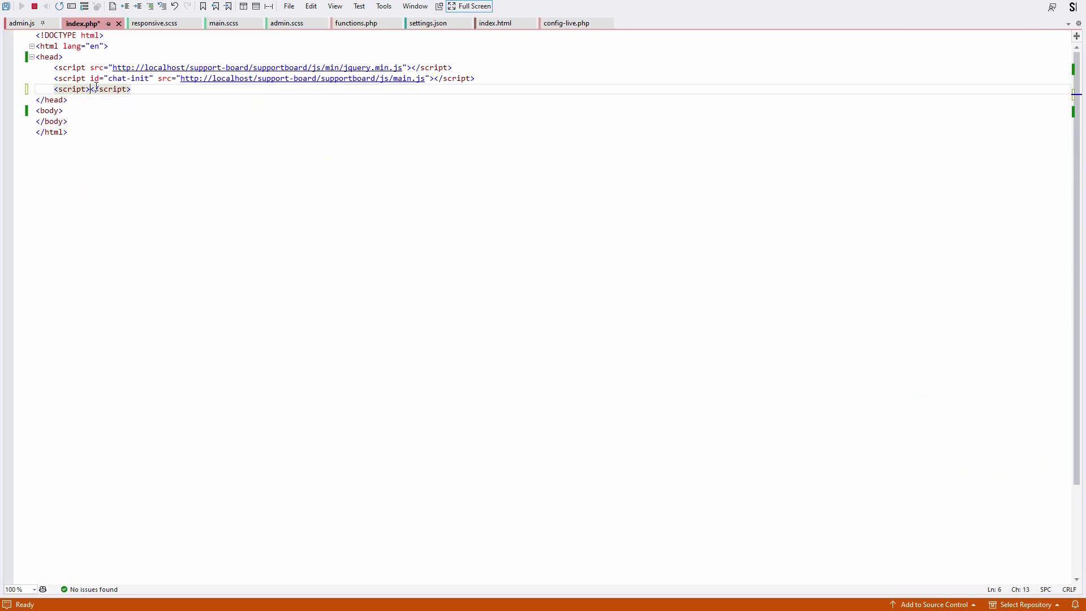
{"action": "key", "text": "Return"}
{"action": "type", "text": "var SB_DEFAULT_DEPARTMENT = 1;"}
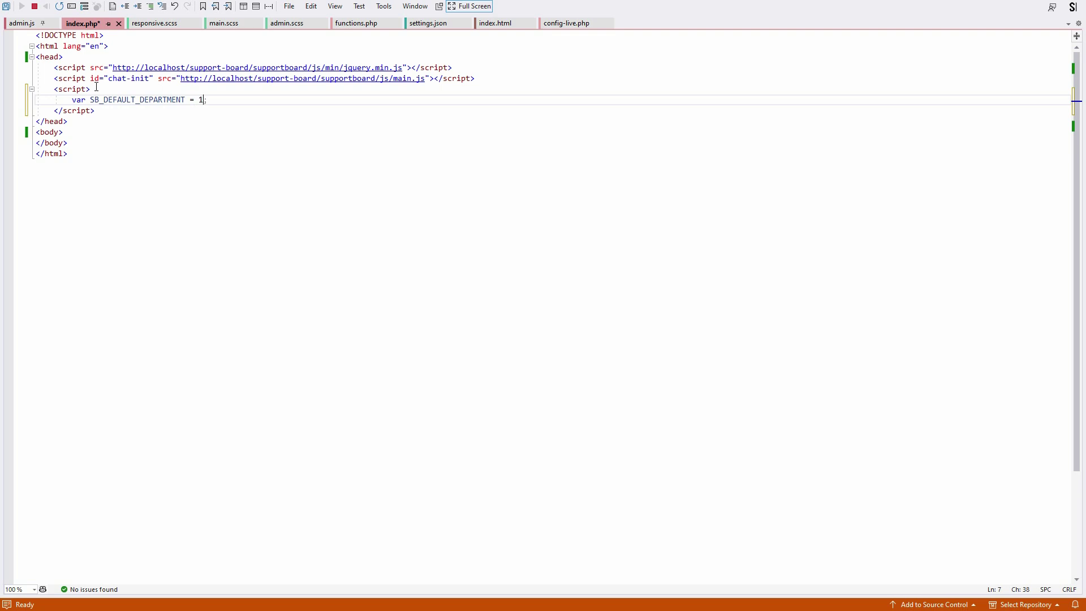
{"action": "key", "text": "ctrl+s"}
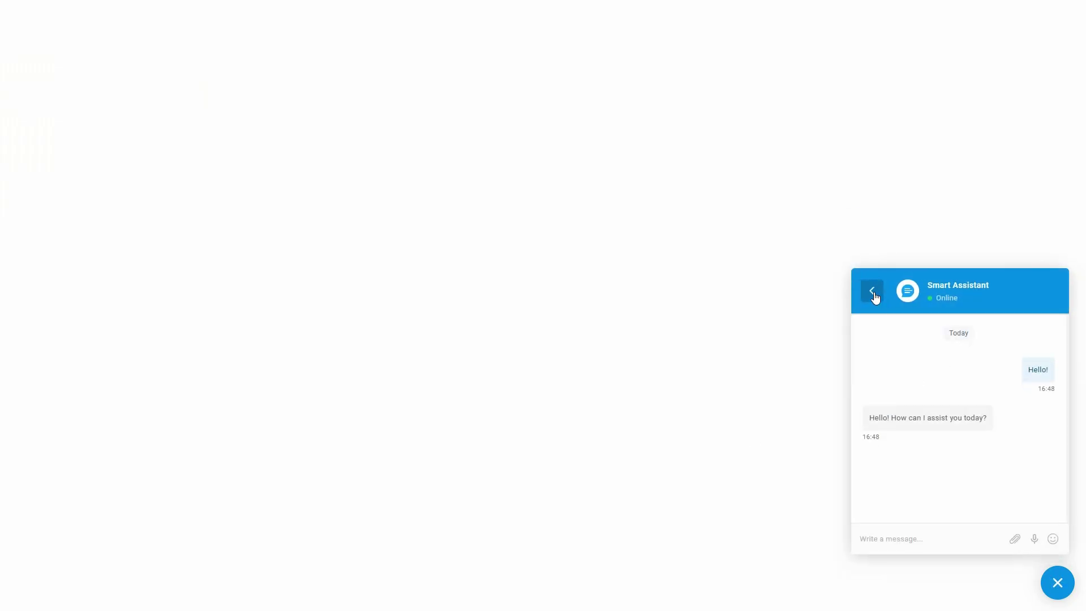
Send "Hello again!" in a new chat widget conversation and check the newest conversation's department in the inbox
{"action": "left_click", "coordinate": [874, 297]}
{"action": "left_click", "coordinate": [962, 490]}
{"action": "type", "text": "Hello again!"}
{"action": "key", "text": "Return"}
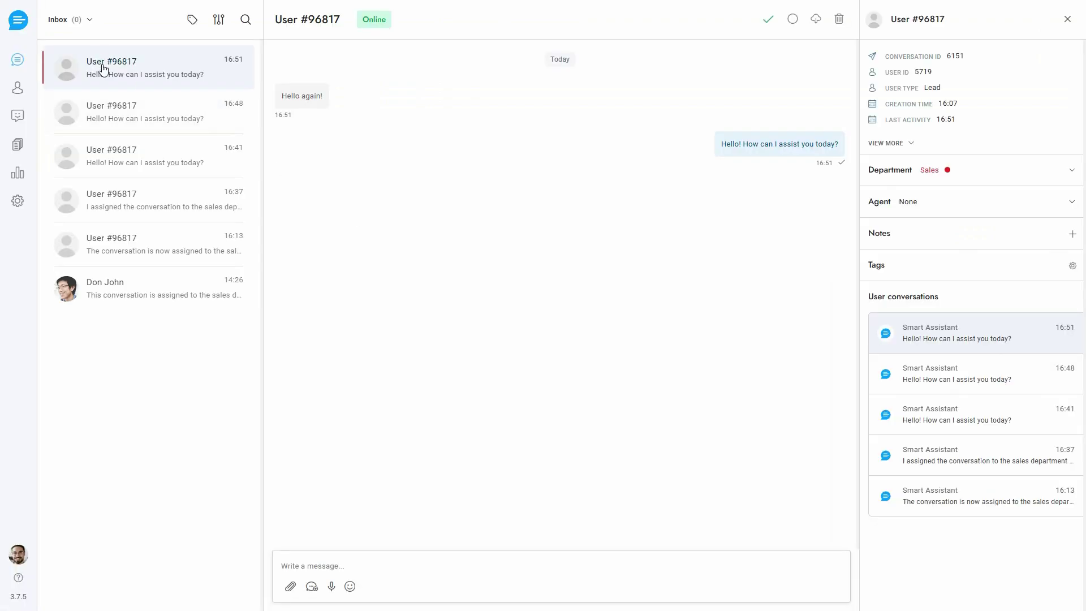
{"action": "left_click", "coordinate": [107, 65]}
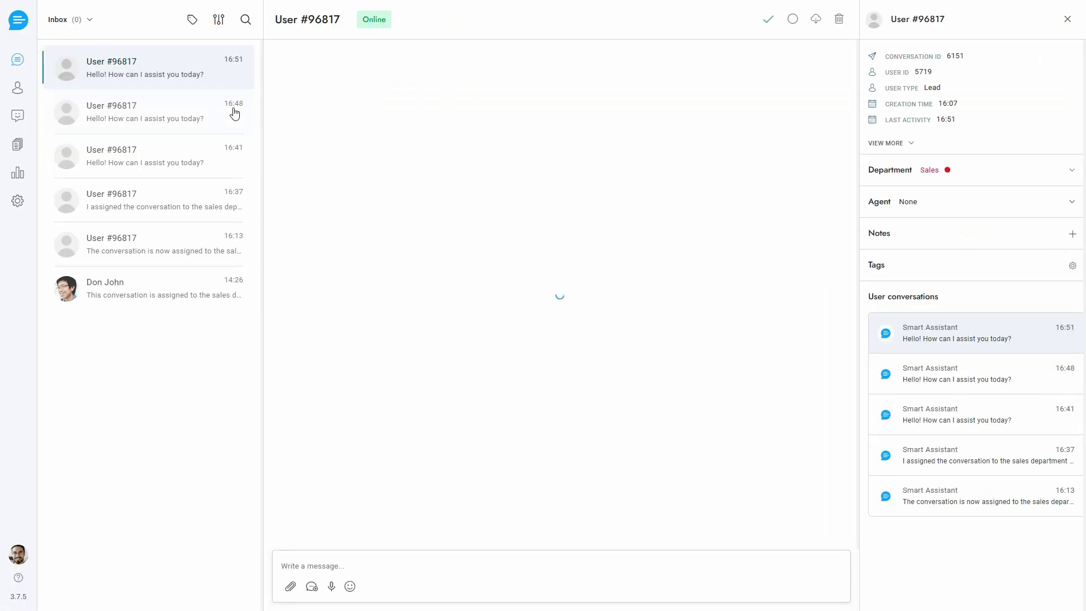